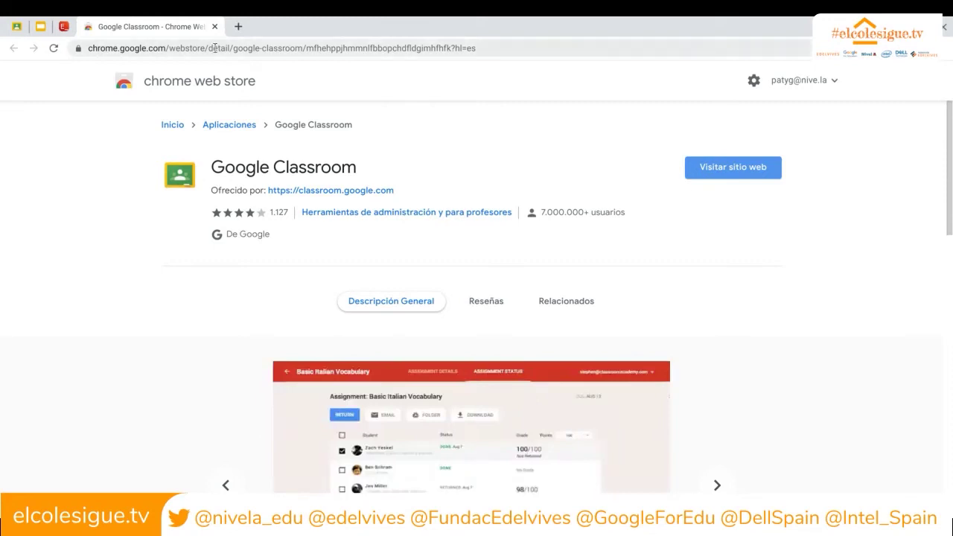
Open classroom.google.com from the link on the presentation slide, and close its tab and the Chrome Web Store tab
{"action": "left_click", "coordinate": [41, 28]}
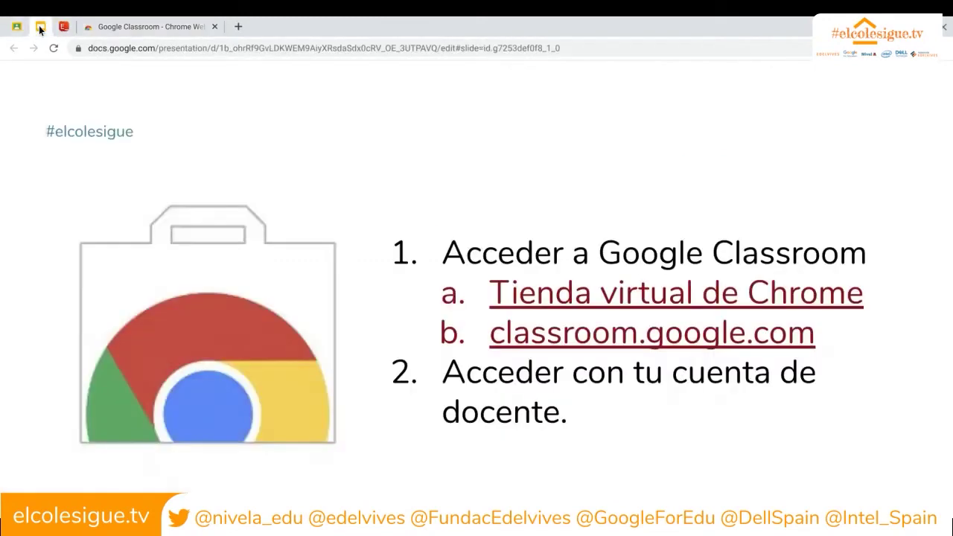
{"action": "left_click", "coordinate": [564, 300]}
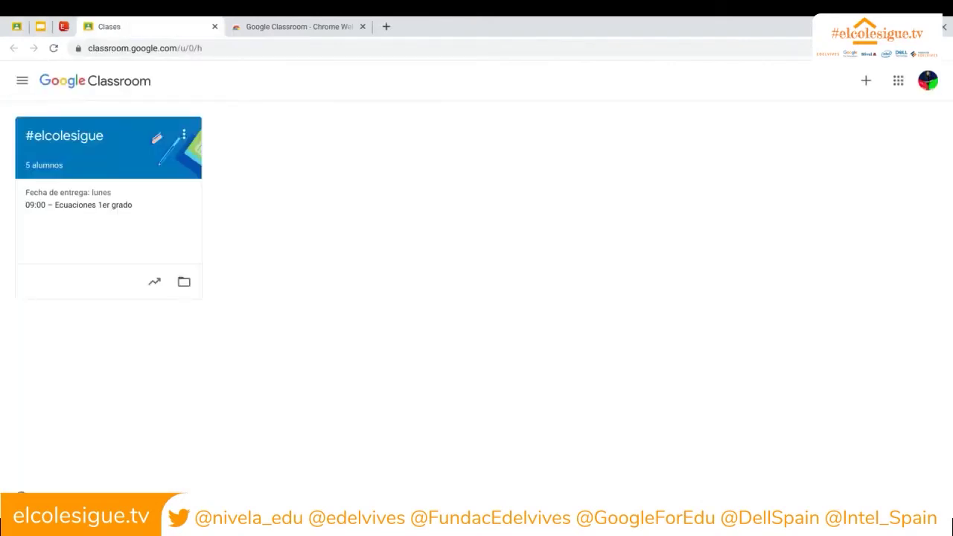
{"action": "left_click", "coordinate": [215, 28]}
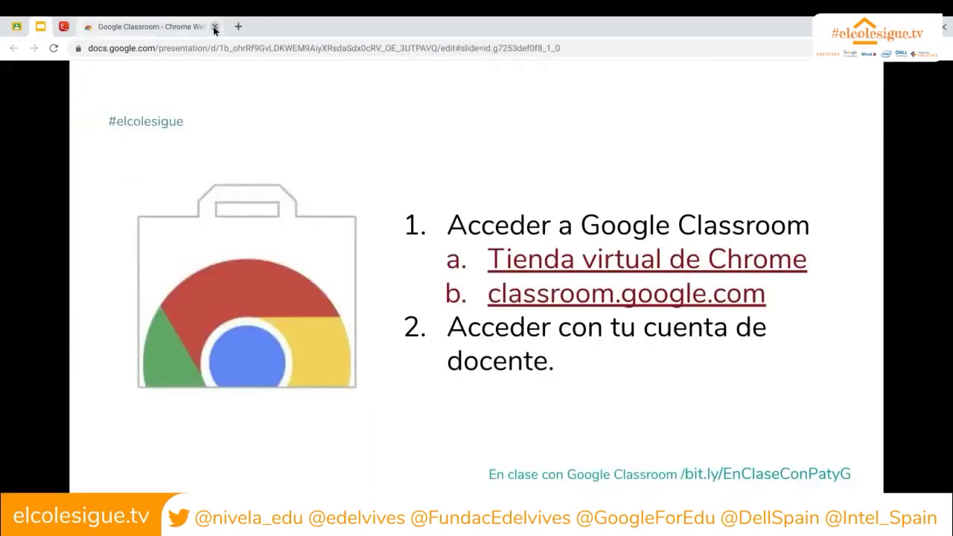
{"action": "left_click", "coordinate": [214, 28]}
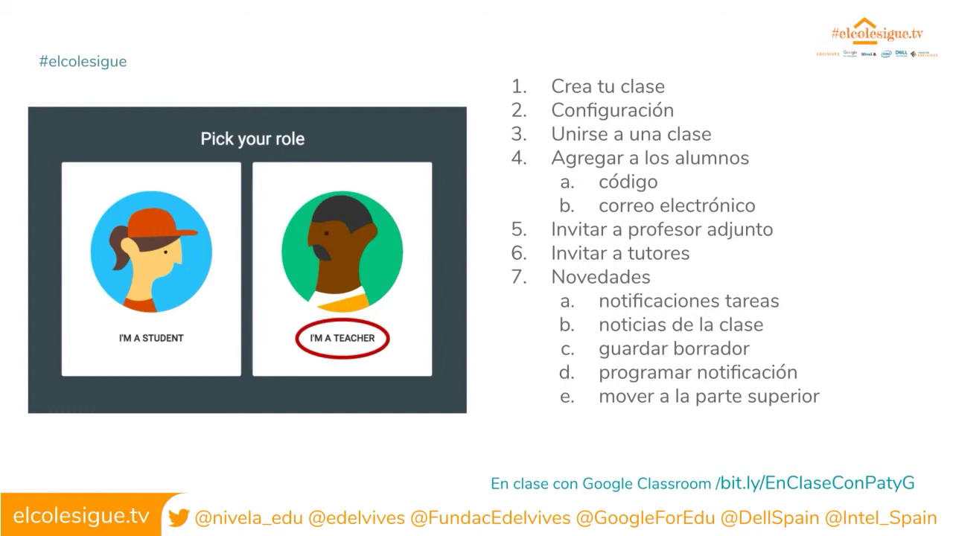
Leave the presentation, return to Google Classroom and create a class named "Algebra 1"
{"action": "key", "text": "Escape"}
{"action": "left_click", "coordinate": [18, 27]}
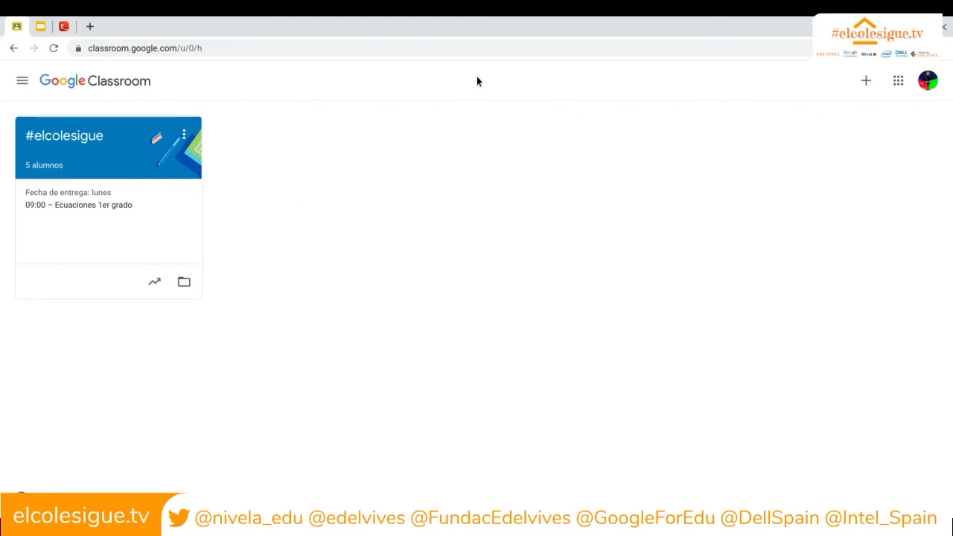
{"action": "left_click", "coordinate": [866, 82]}
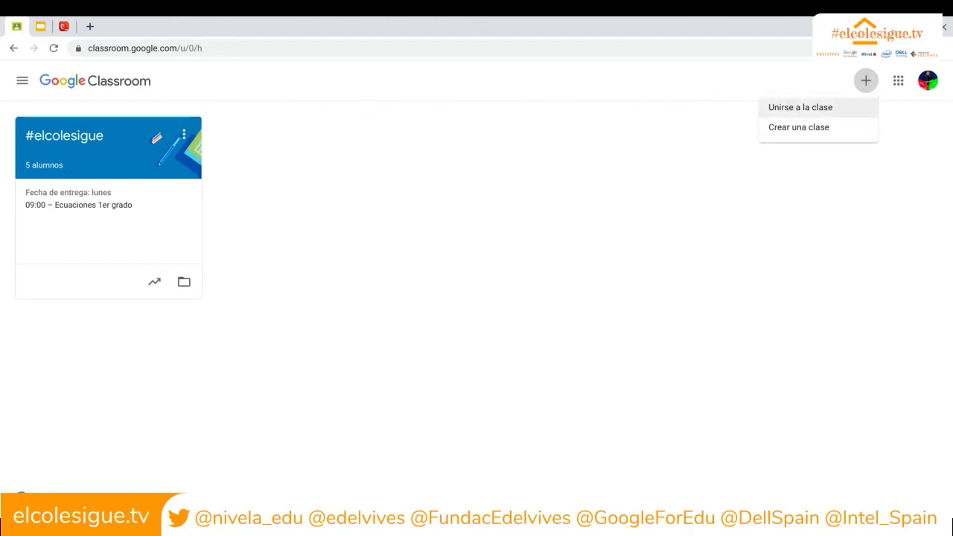
{"action": "left_click", "coordinate": [790, 137]}
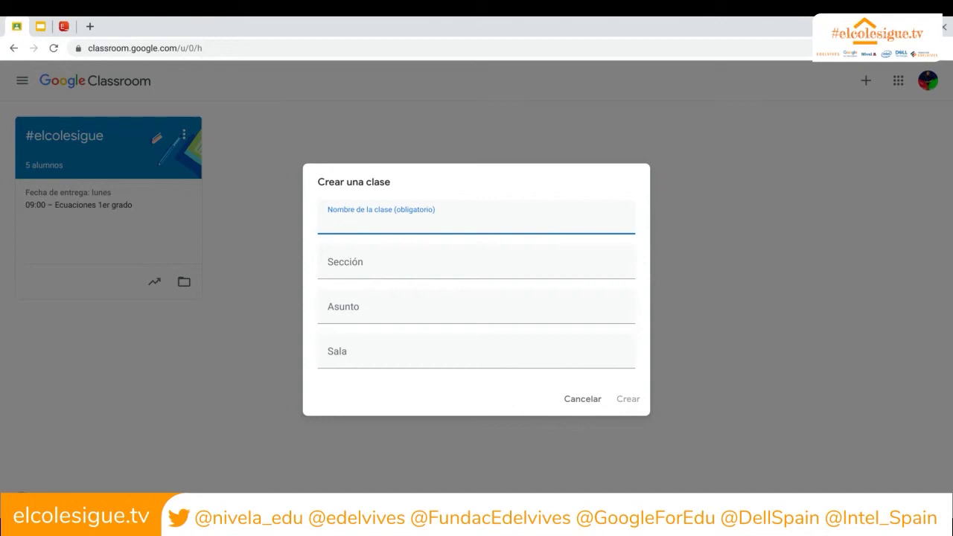
{"action": "type", "text": "Algebra 1"}
{"action": "left_click", "coordinate": [628, 400]}
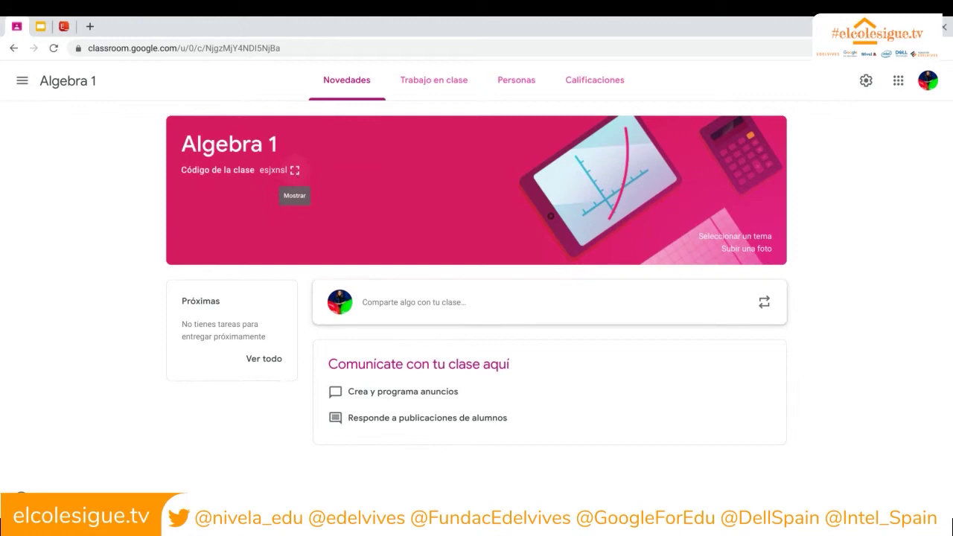
Display the class code of Algebra 1 enlarged and close that view
{"action": "left_click", "coordinate": [295, 173]}
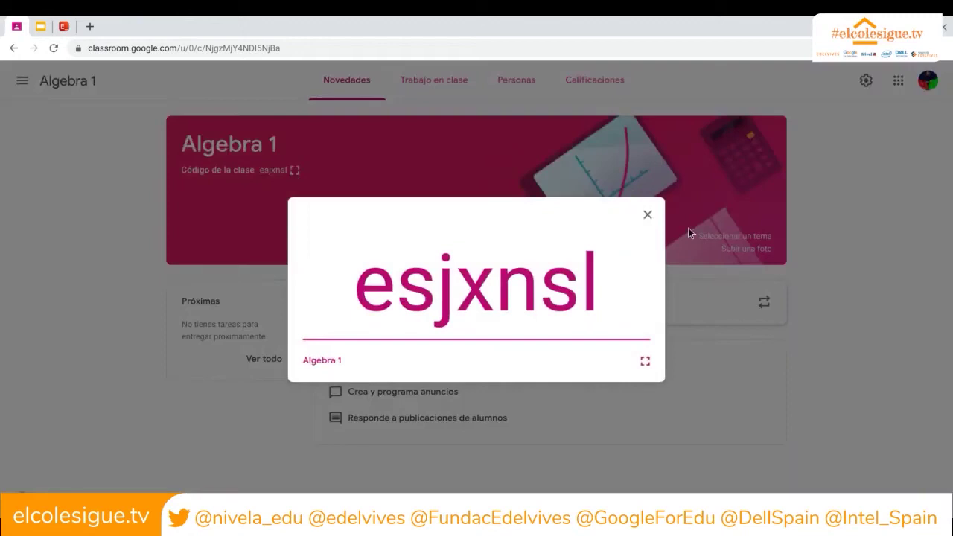
{"action": "left_click", "coordinate": [647, 216]}
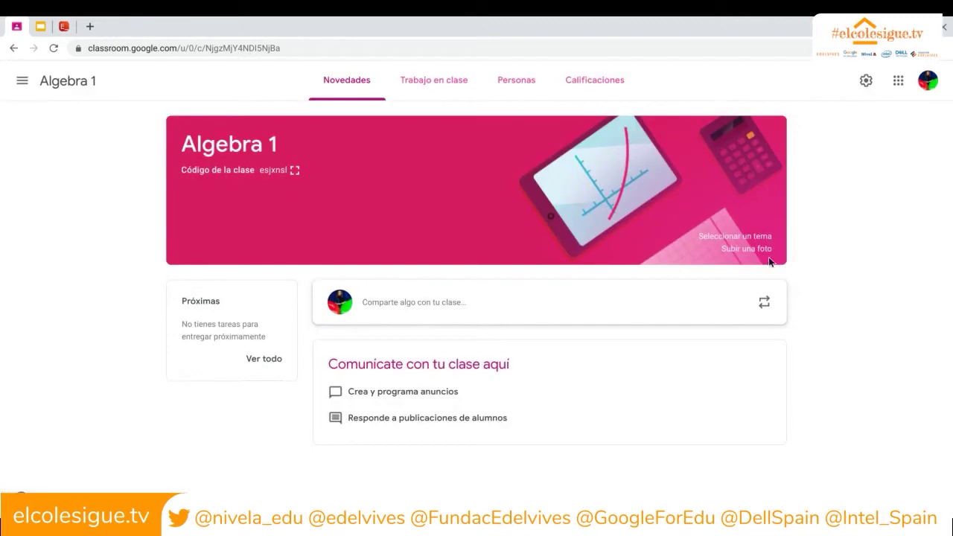
Browse the theme gallery and apply the compass and set square image from "Matemáticas y ciencia" as the class theme
{"action": "left_click", "coordinate": [736, 237]}
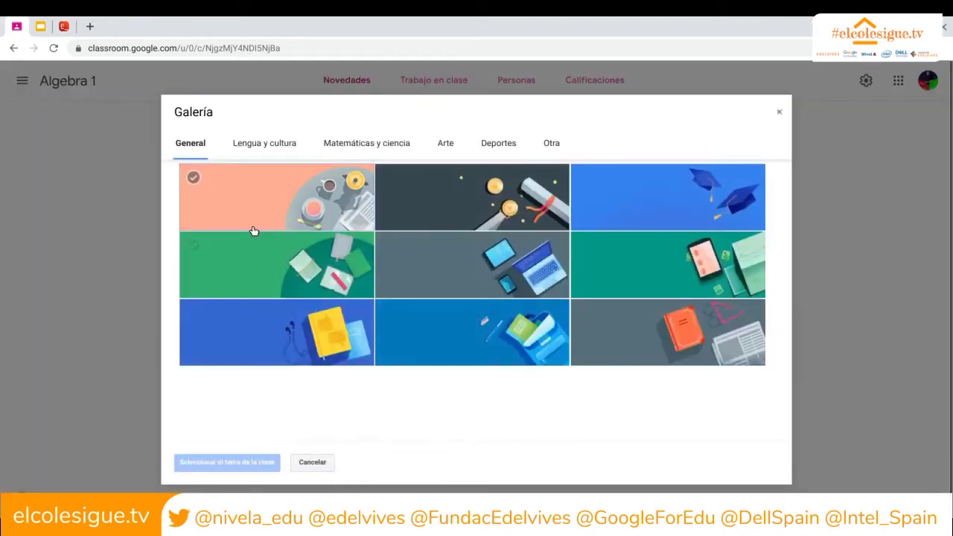
{"action": "left_click", "coordinate": [281, 151]}
{"action": "left_click", "coordinate": [333, 149]}
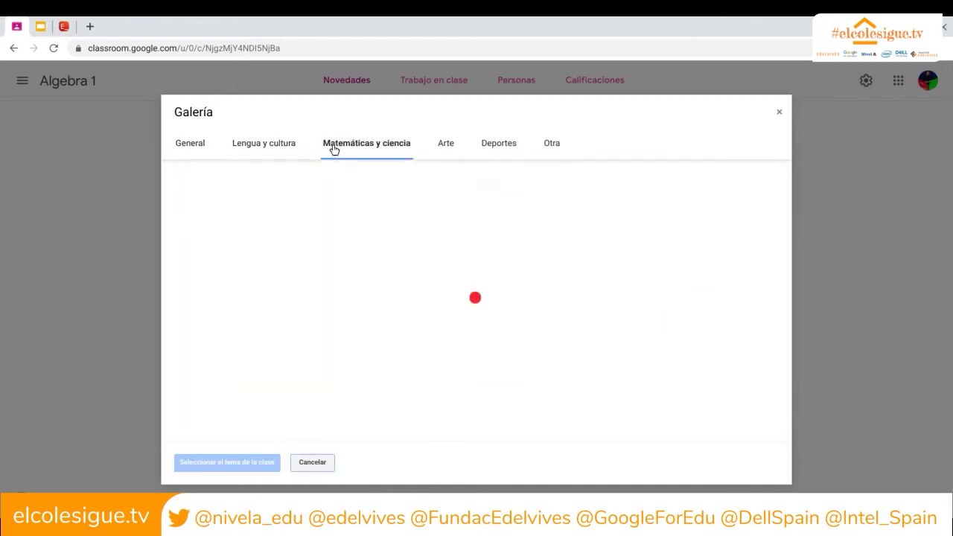
{"action": "left_click", "coordinate": [447, 146]}
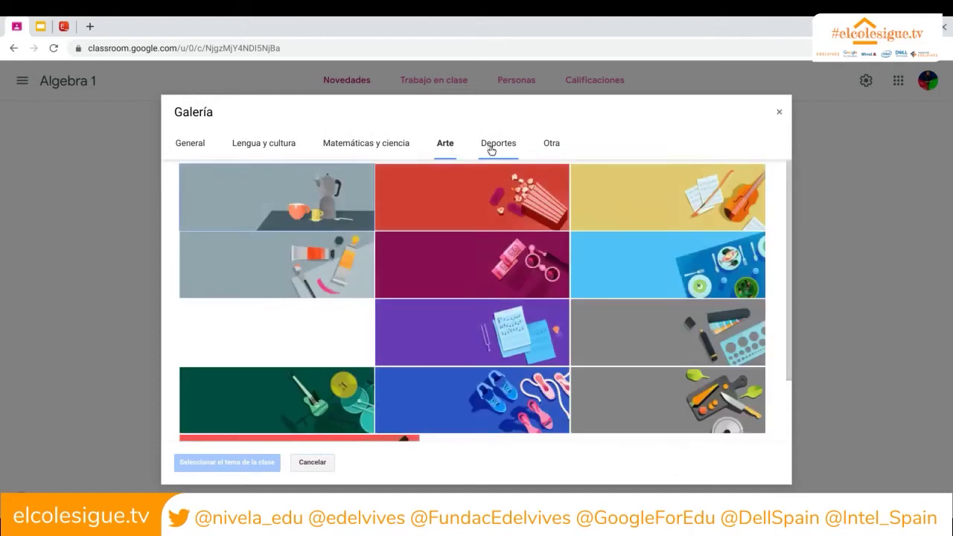
{"action": "left_click", "coordinate": [495, 147]}
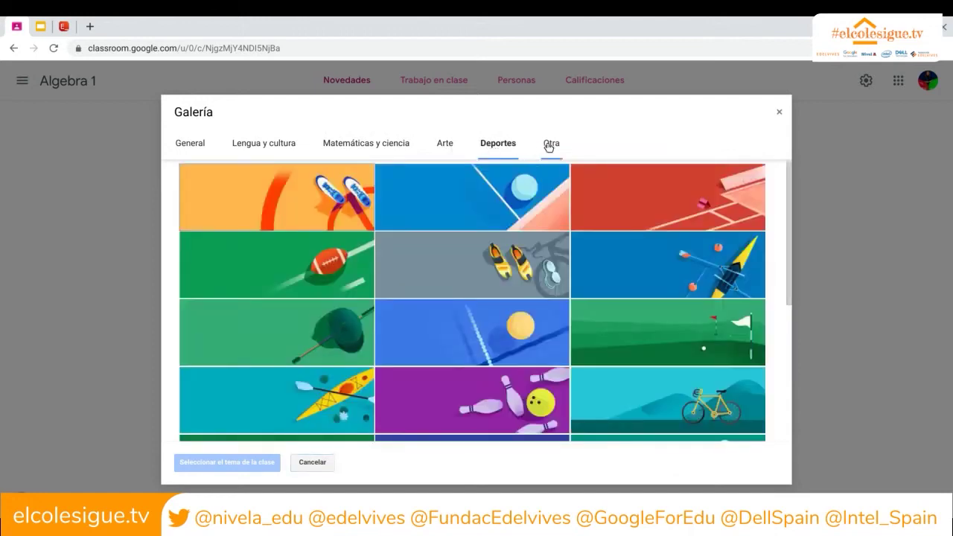
{"action": "left_click", "coordinate": [399, 153]}
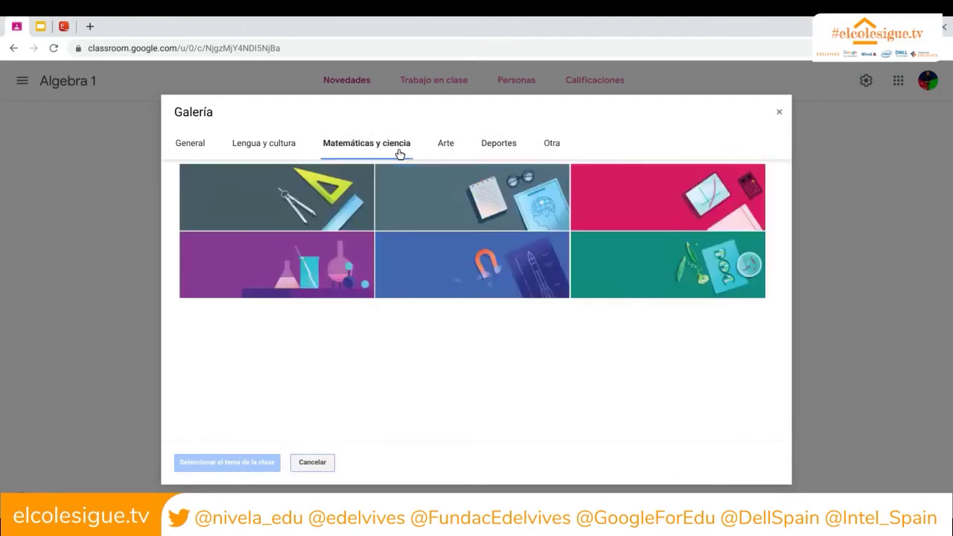
{"action": "left_click", "coordinate": [325, 215]}
{"action": "left_click", "coordinate": [243, 459]}
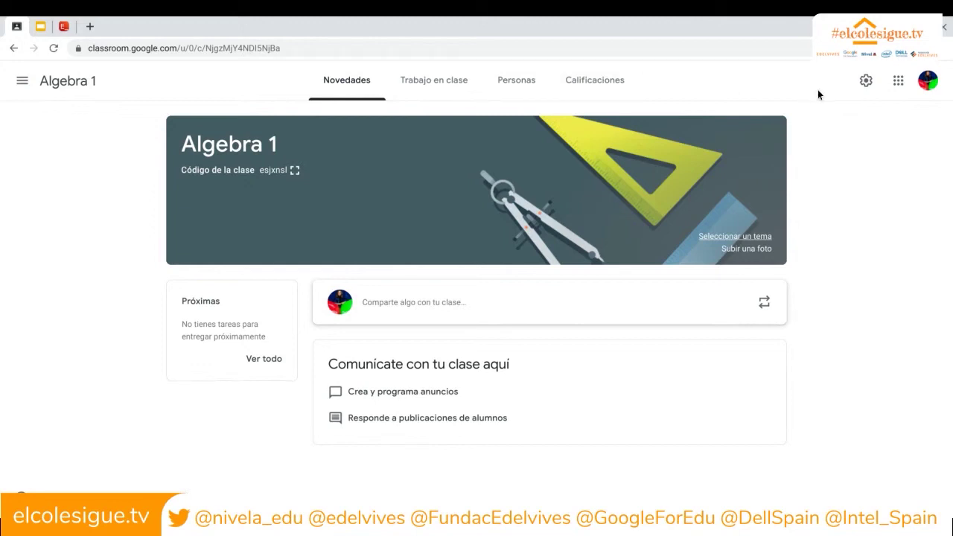
Open the class settings and review the class details, the class code options and the student posting options under Novedades
{"action": "left_click", "coordinate": [865, 82]}
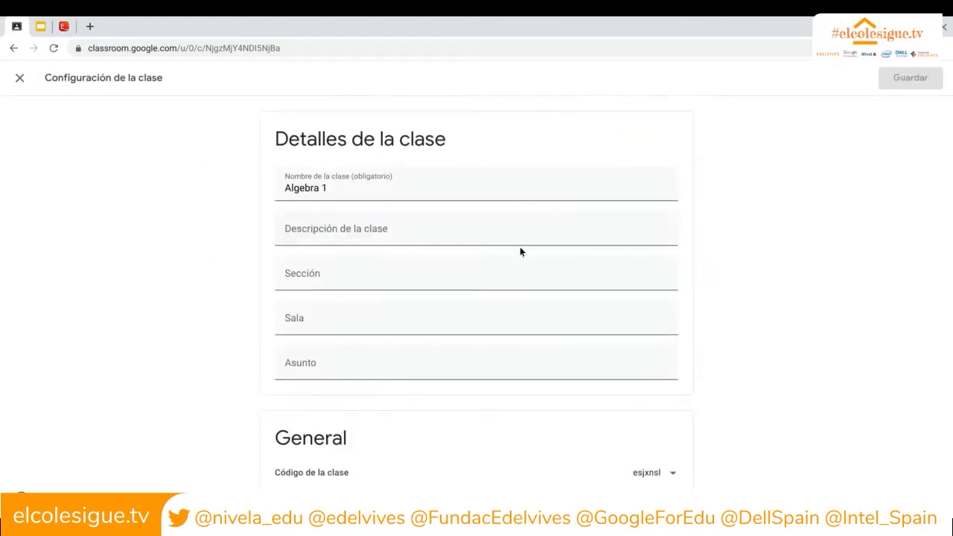
{"action": "scroll", "coordinate": [387, 186], "scroll_direction": "down", "scroll_amount": 1}
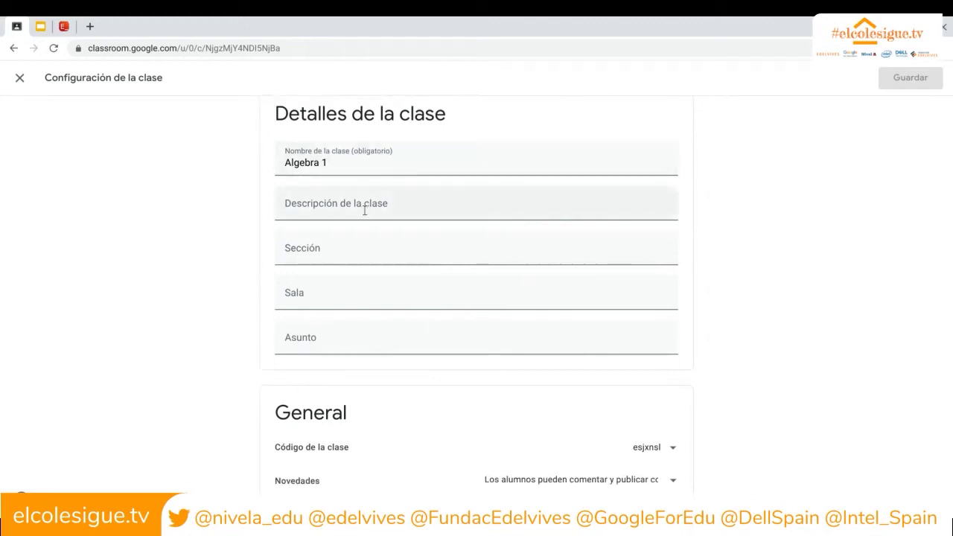
{"action": "scroll", "coordinate": [365, 211], "scroll_direction": "down", "scroll_amount": 4}
{"action": "scroll", "coordinate": [477, 298], "scroll_direction": "down", "scroll_amount": 4}
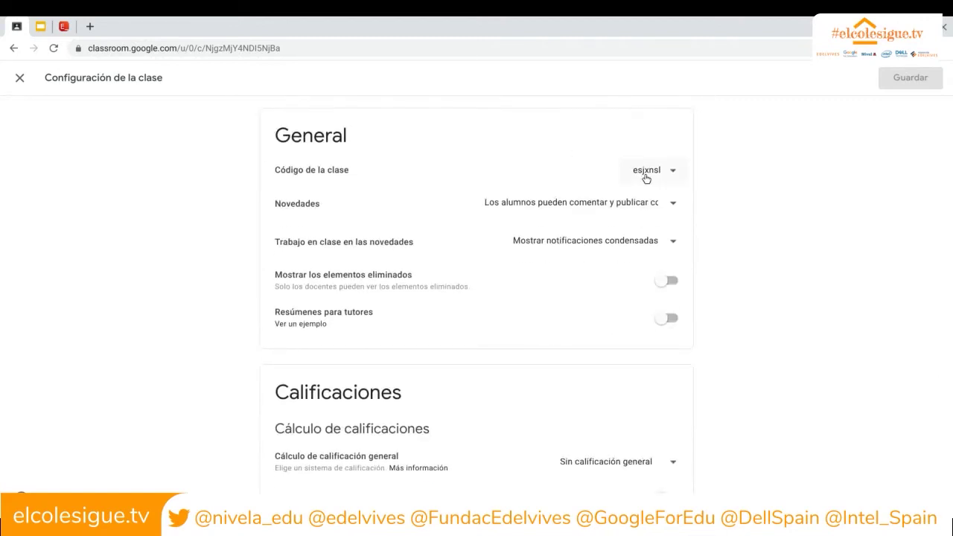
{"action": "left_click", "coordinate": [672, 173]}
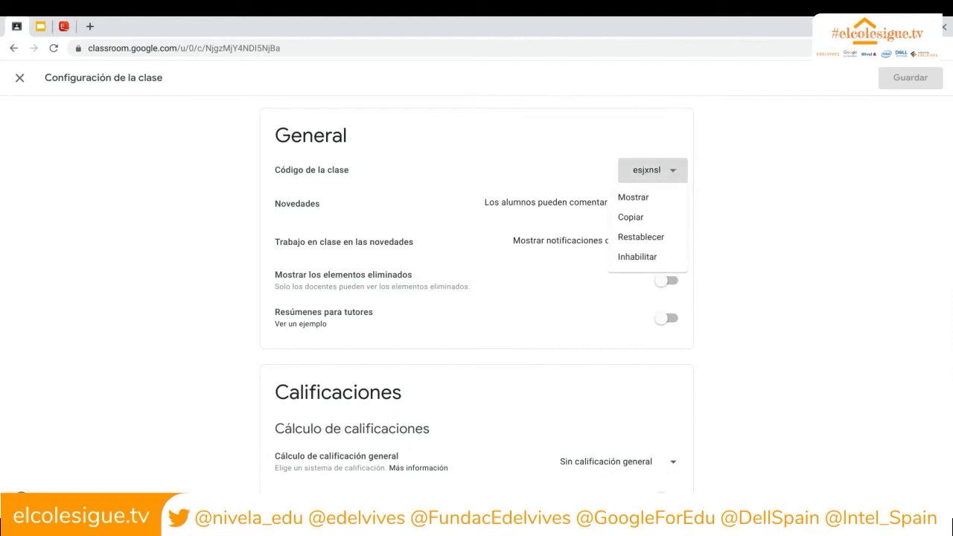
{"action": "left_click", "coordinate": [655, 198]}
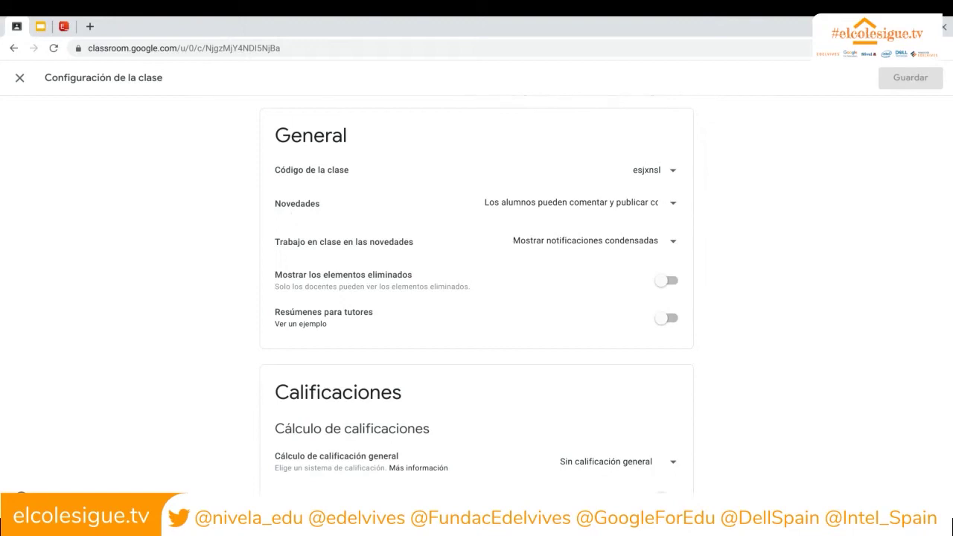
{"action": "left_click", "coordinate": [674, 205]}
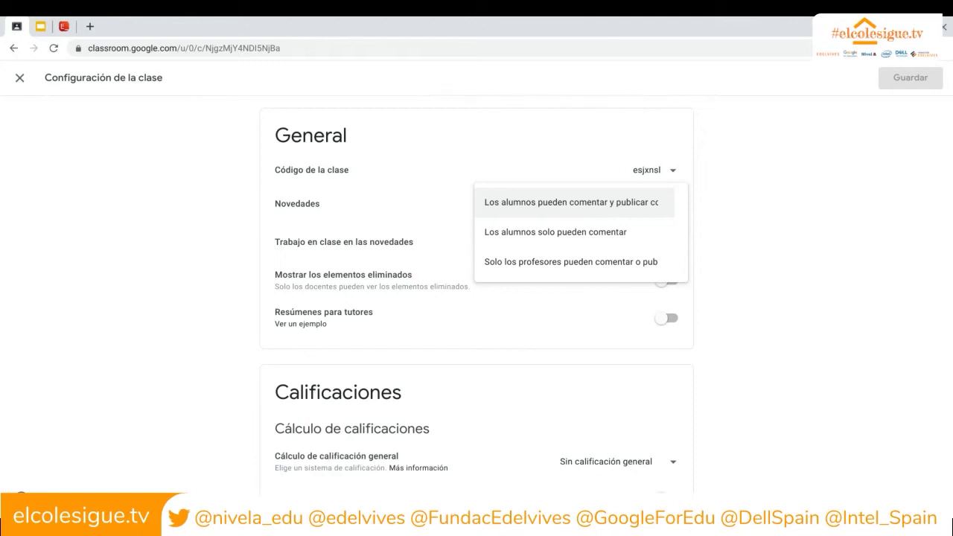
{"action": "left_click", "coordinate": [710, 215]}
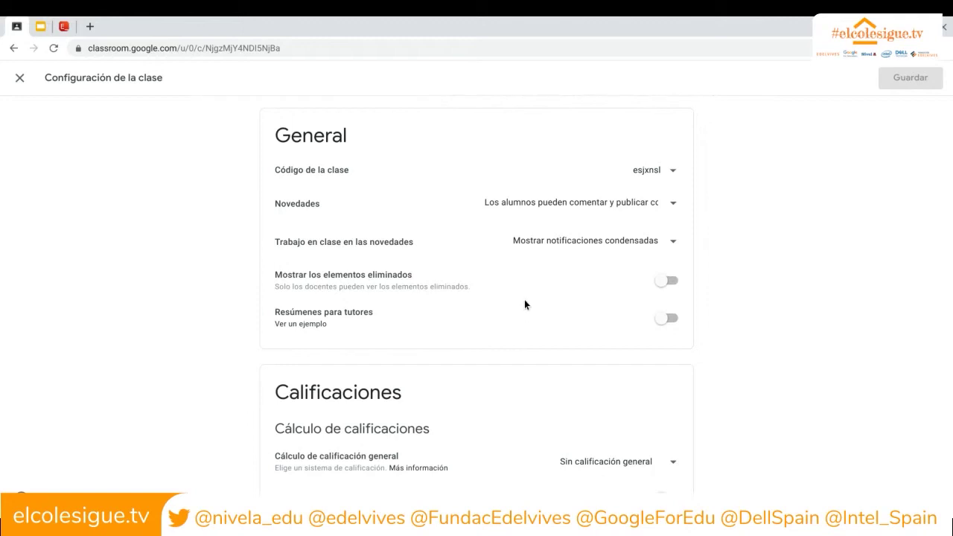
Switch on "Resúmenes para tutores" and decline adding the class to the tutor e-mail summaries
{"action": "scroll", "coordinate": [524, 305], "scroll_direction": "down", "scroll_amount": 2}
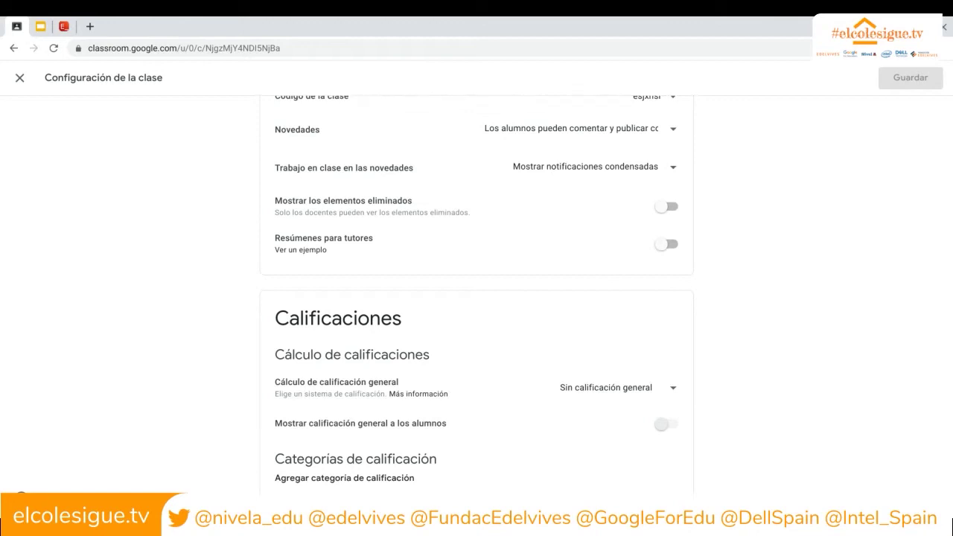
{"action": "left_click", "coordinate": [670, 246]}
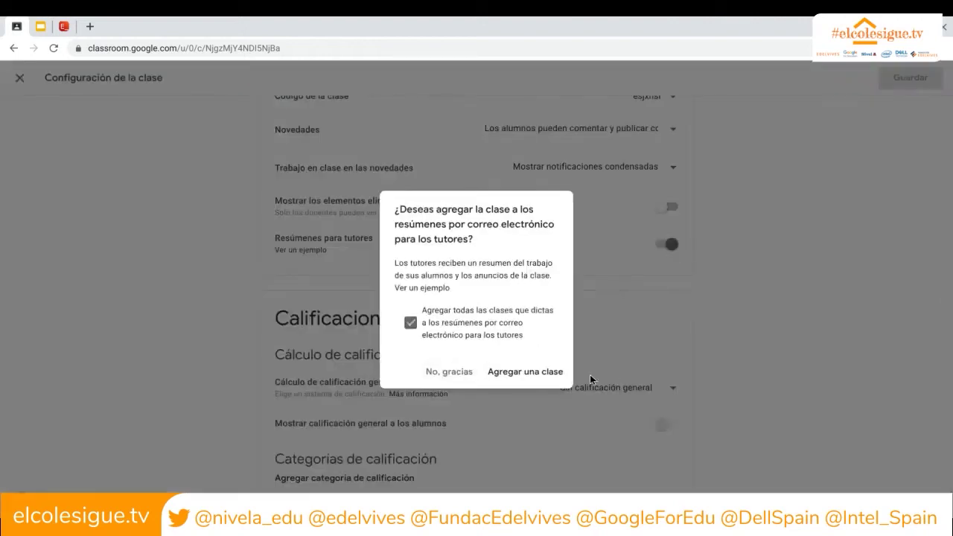
{"action": "left_click", "coordinate": [461, 376]}
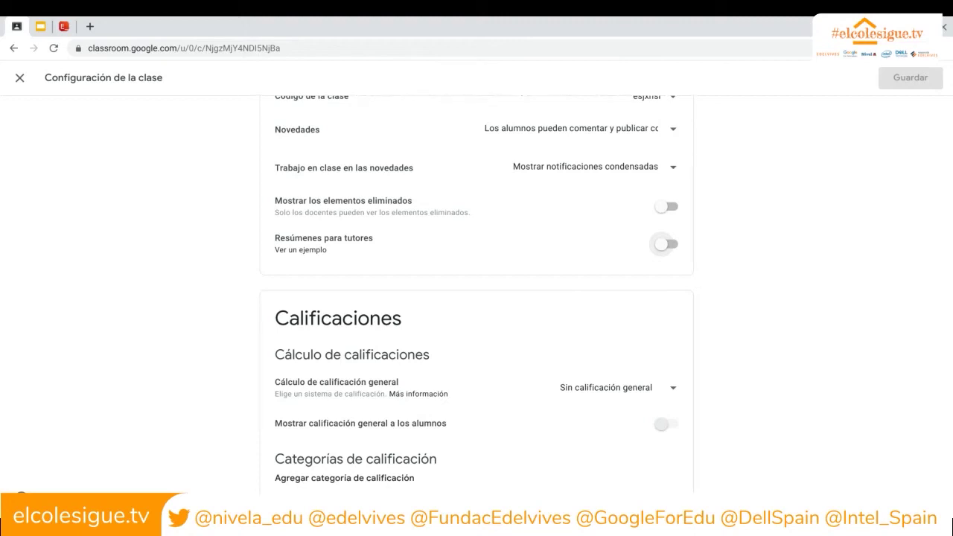
Examine the example of a weekly tutor summary on the help page, return to the class settings and close the help page
{"action": "left_click", "coordinate": [308, 252]}
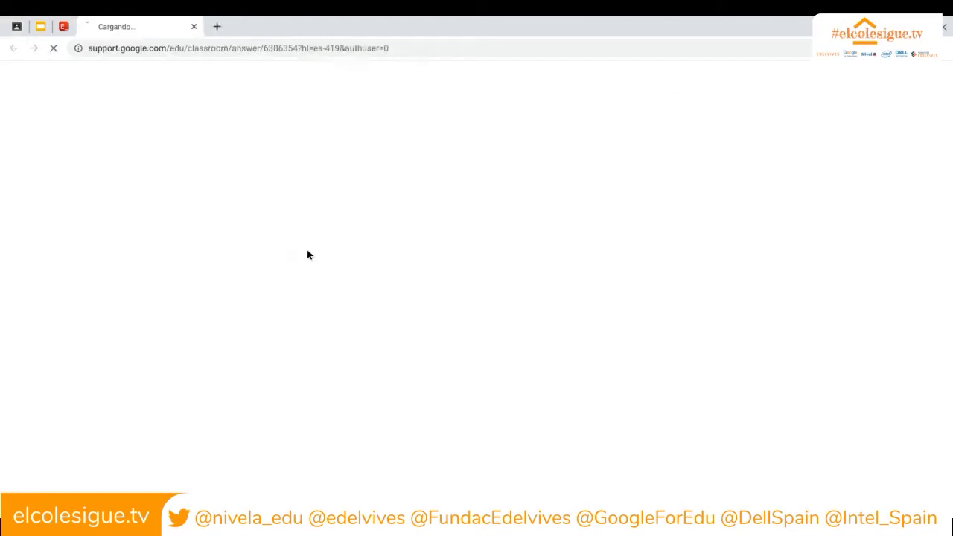
{"action": "scroll", "coordinate": [390, 298], "scroll_direction": "down", "scroll_amount": 7}
{"action": "scroll", "coordinate": [390, 298], "scroll_direction": "down", "scroll_amount": 1}
{"action": "scroll", "coordinate": [391, 299], "scroll_direction": "up", "scroll_amount": 2}
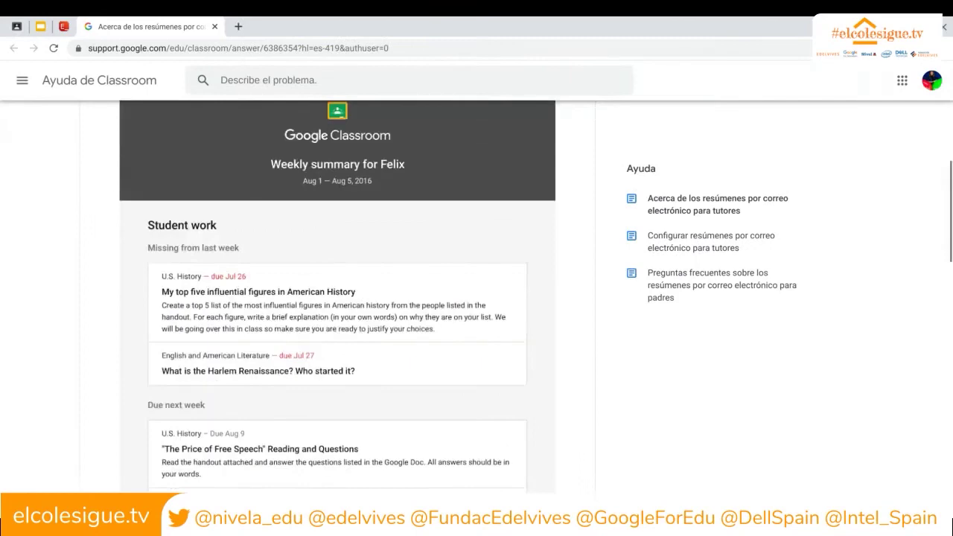
{"action": "scroll", "coordinate": [338, 298], "scroll_direction": "down", "scroll_amount": 7}
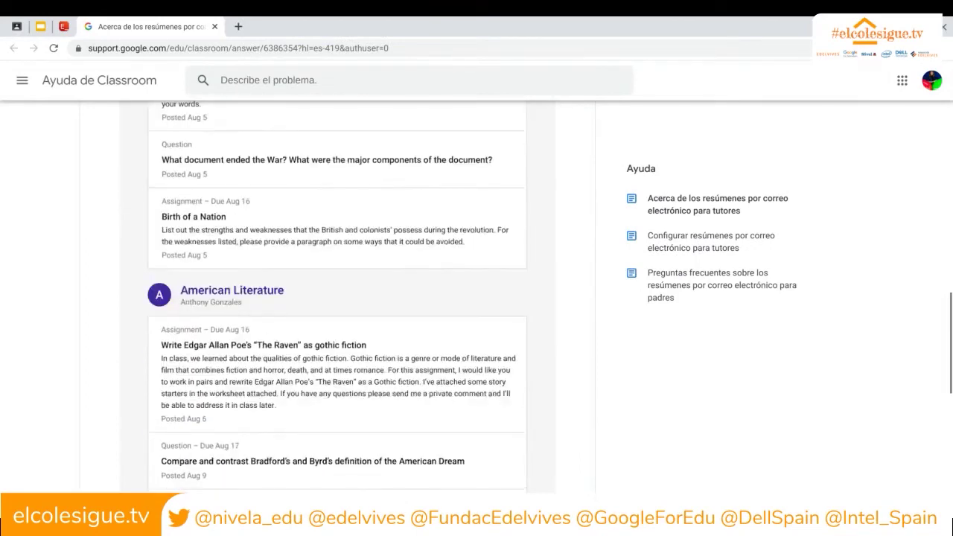
{"action": "scroll", "coordinate": [337, 297], "scroll_direction": "down", "scroll_amount": 1}
{"action": "scroll", "coordinate": [338, 298], "scroll_direction": "down", "scroll_amount": 1}
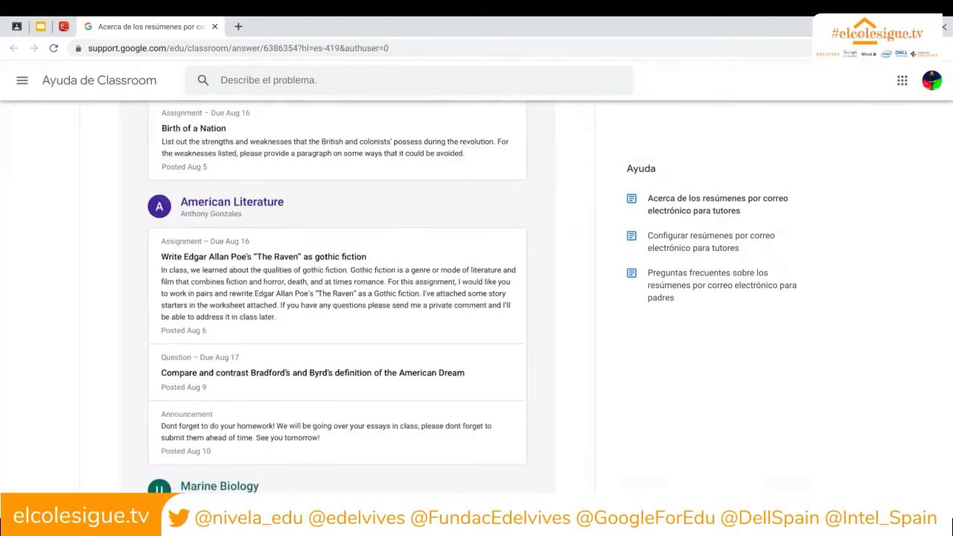
{"action": "left_click", "coordinate": [17, 28]}
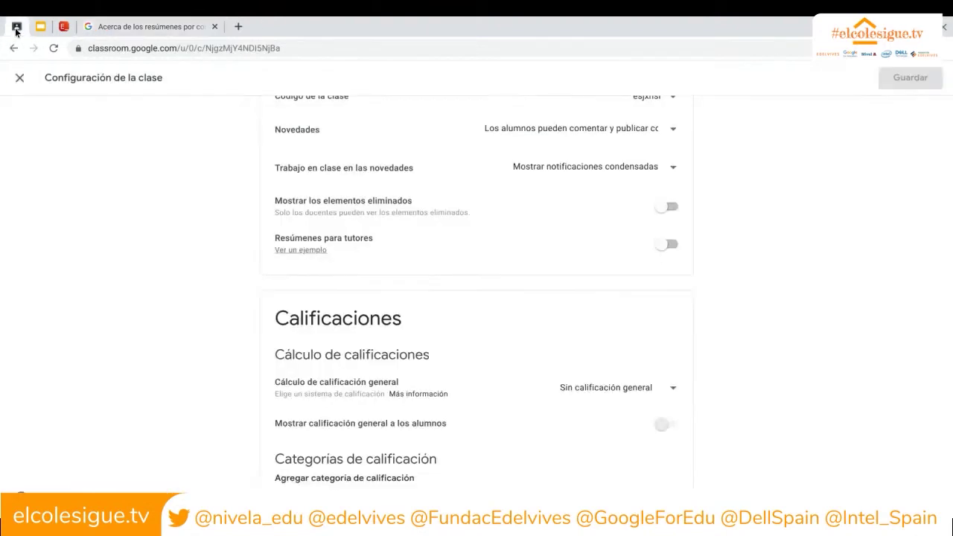
{"action": "left_click", "coordinate": [214, 27]}
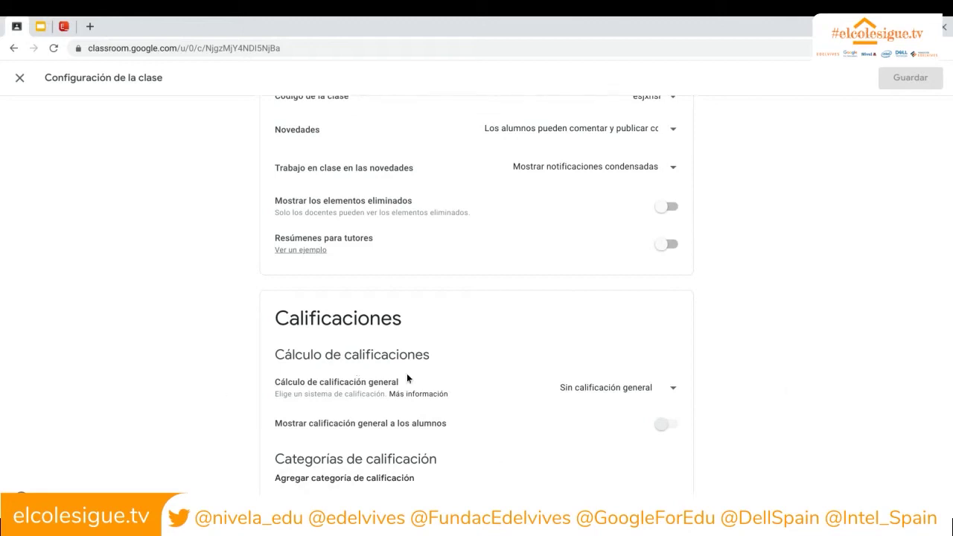
Try the "Ponderada por categoría" overall grade calculation, adding a blank grading category and removing it again
{"action": "left_click", "coordinate": [672, 390]}
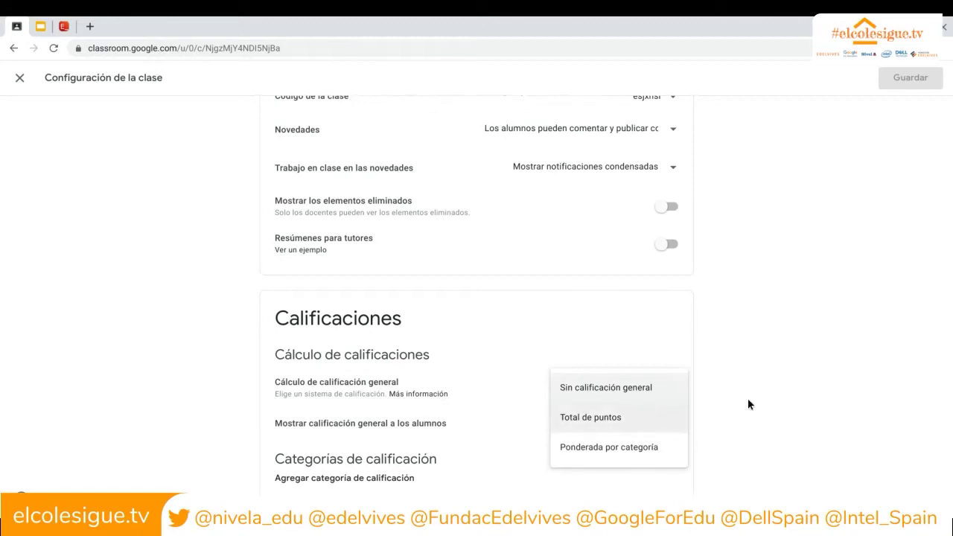
{"action": "left_click", "coordinate": [630, 451]}
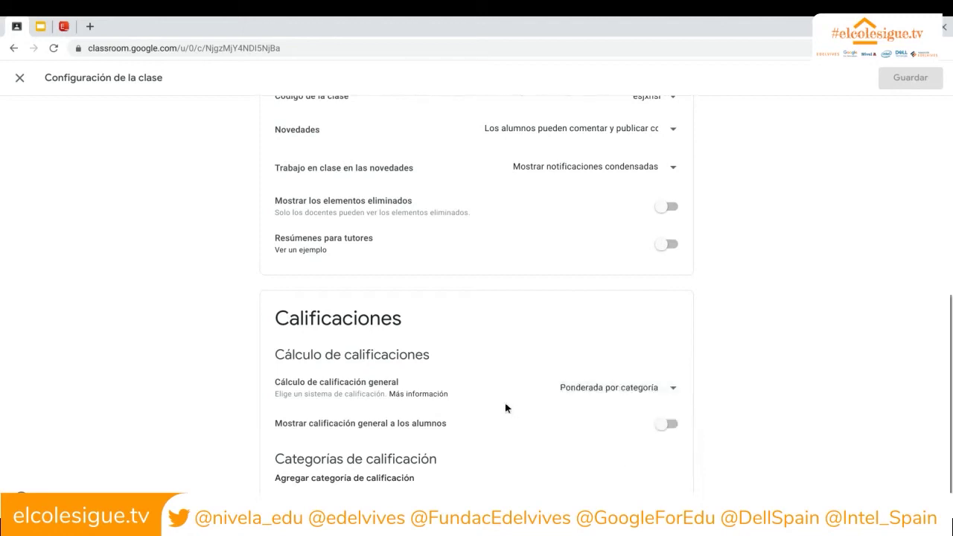
{"action": "left_click", "coordinate": [389, 478]}
{"action": "scroll", "coordinate": [474, 393], "scroll_direction": "down", "scroll_amount": 1}
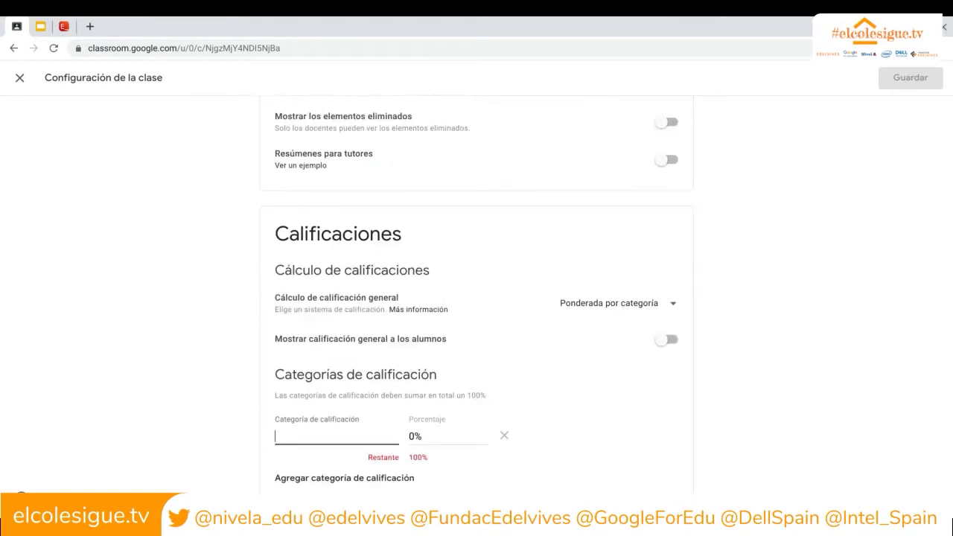
{"action": "left_click", "coordinate": [504, 437]}
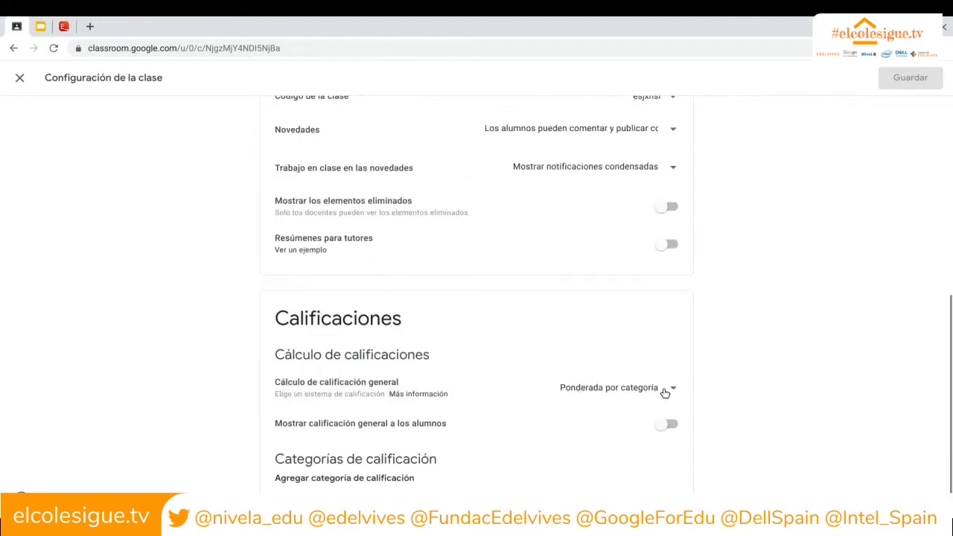
Set the overall grade calculation to "Total de puntos" and save the class settings
{"action": "left_click", "coordinate": [665, 390]}
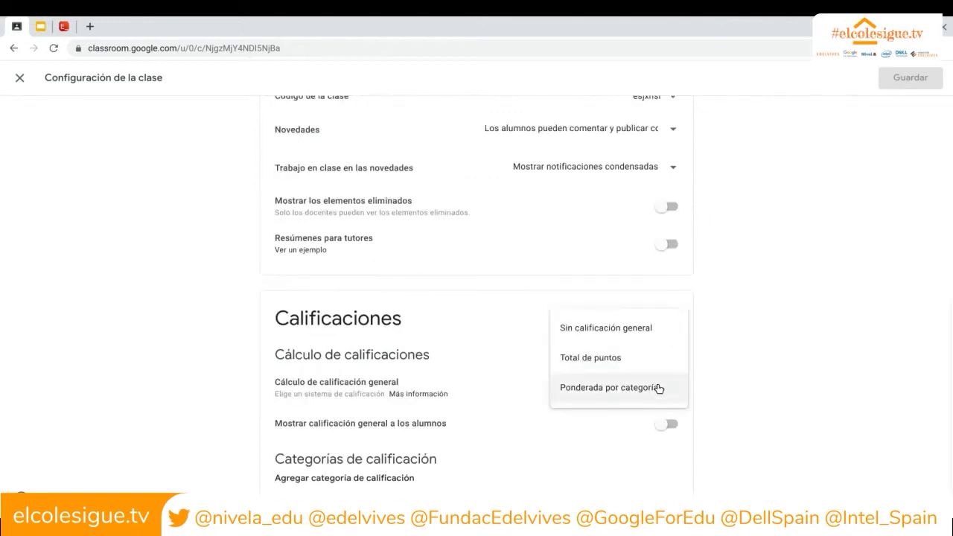
{"action": "left_click", "coordinate": [627, 359]}
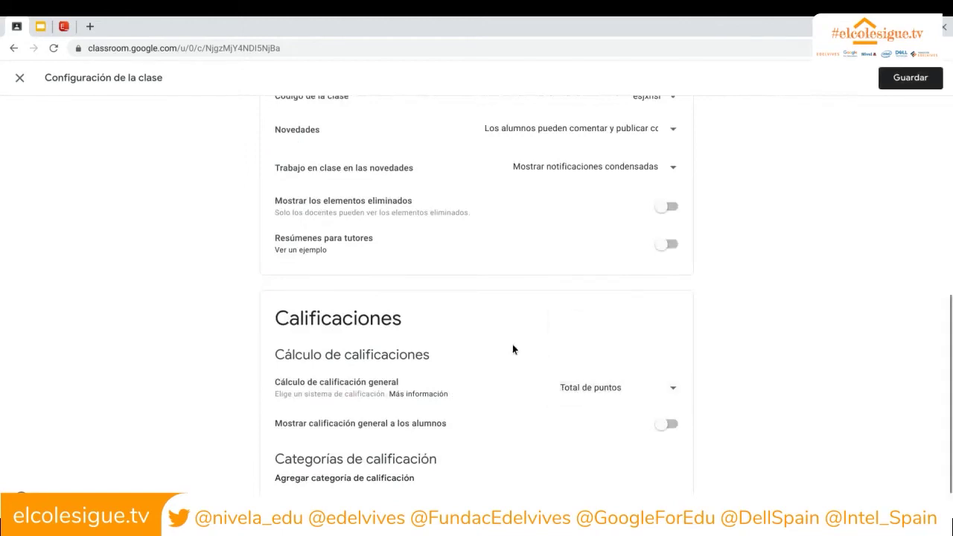
{"action": "left_click", "coordinate": [901, 80]}
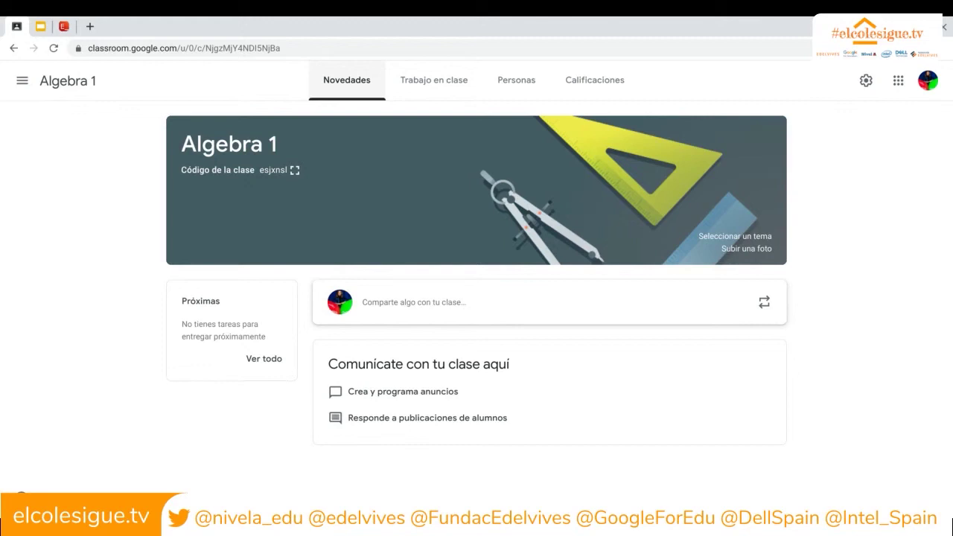
Go to the Algebra 1 "Trabajo en clase" page and review the kinds of items that can be created
{"action": "left_click", "coordinate": [459, 86]}
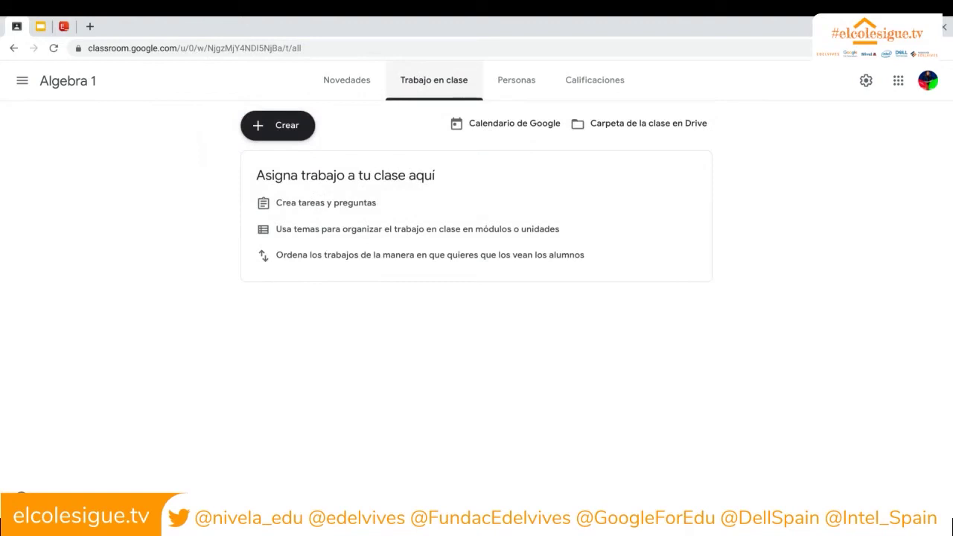
{"action": "left_click", "coordinate": [296, 126]}
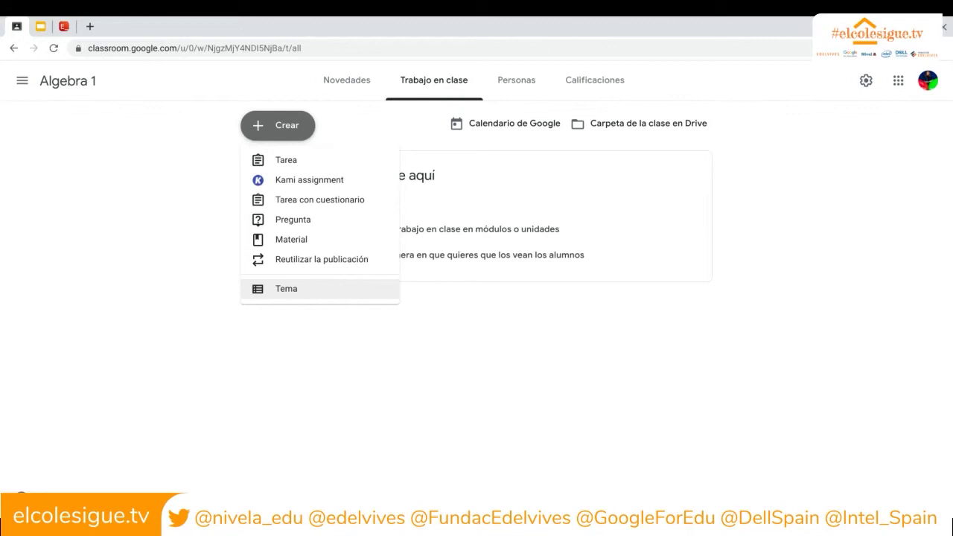
{"action": "left_click", "coordinate": [538, 325]}
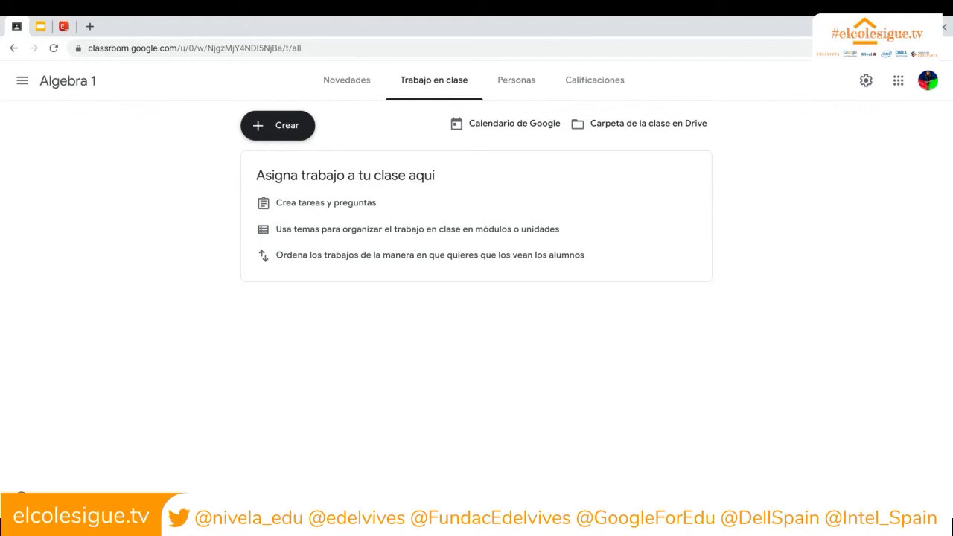
Review the student and teacher invitation dialogs under "Personas" without inviting anyone, and view the "Calificaciones" page
{"action": "left_click", "coordinate": [527, 85]}
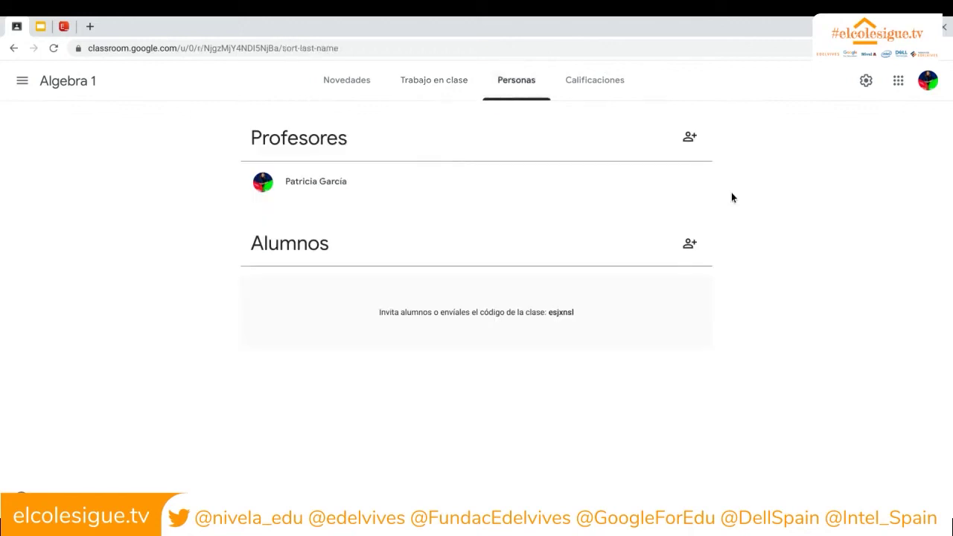
{"action": "left_click", "coordinate": [690, 244]}
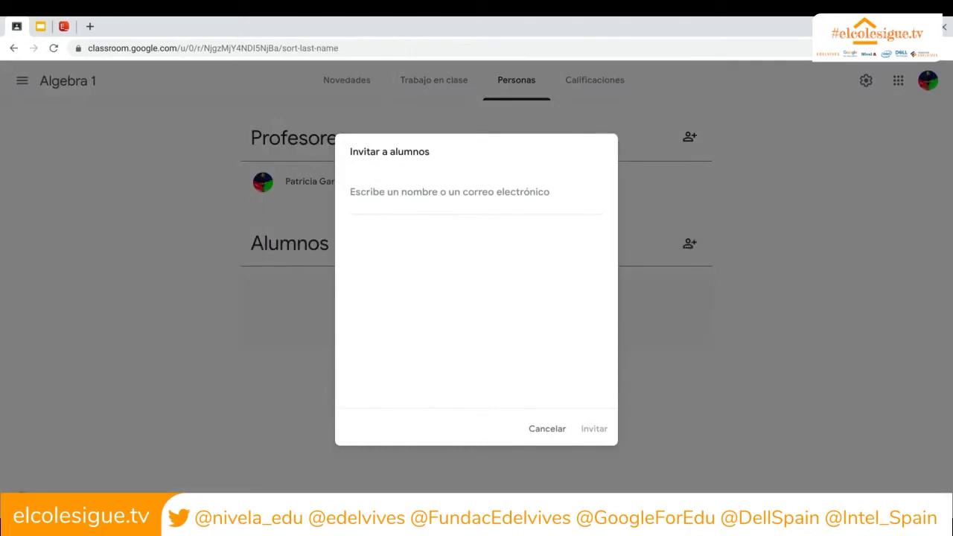
{"action": "left_click", "coordinate": [550, 430]}
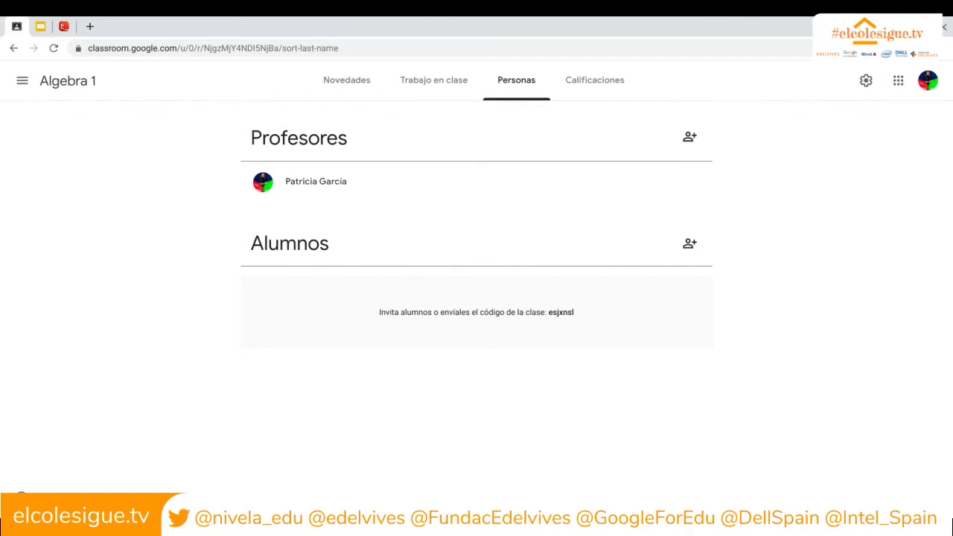
{"action": "left_click", "coordinate": [689, 138]}
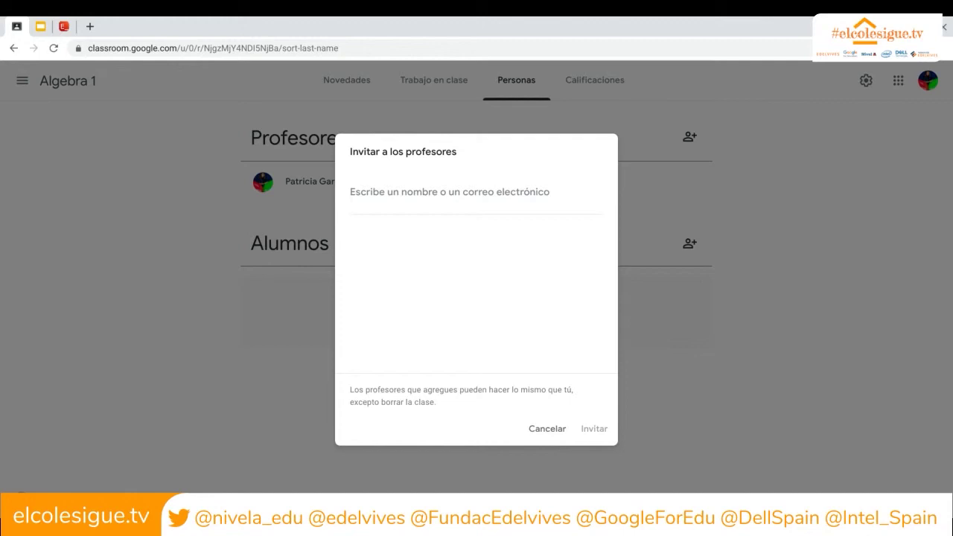
{"action": "left_click", "coordinate": [547, 429]}
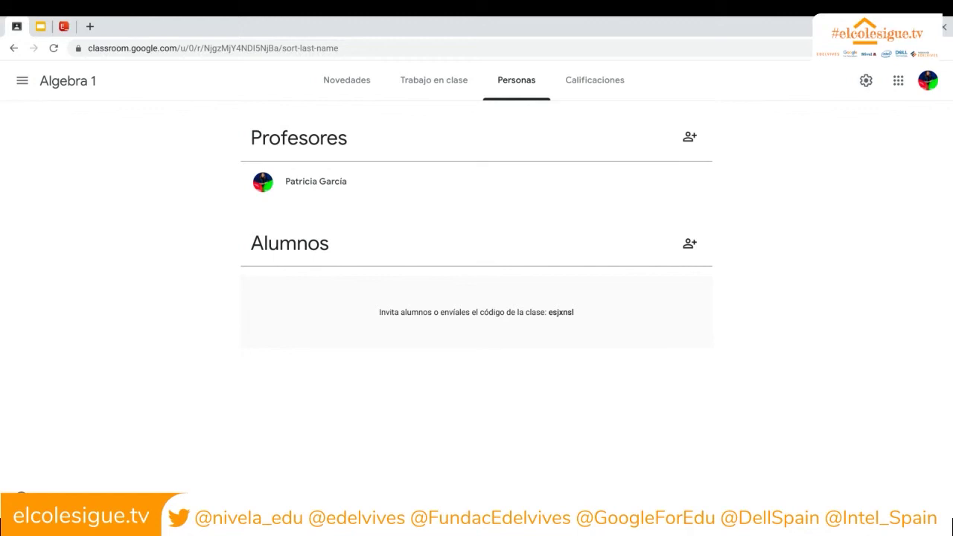
{"action": "left_click", "coordinate": [593, 88]}
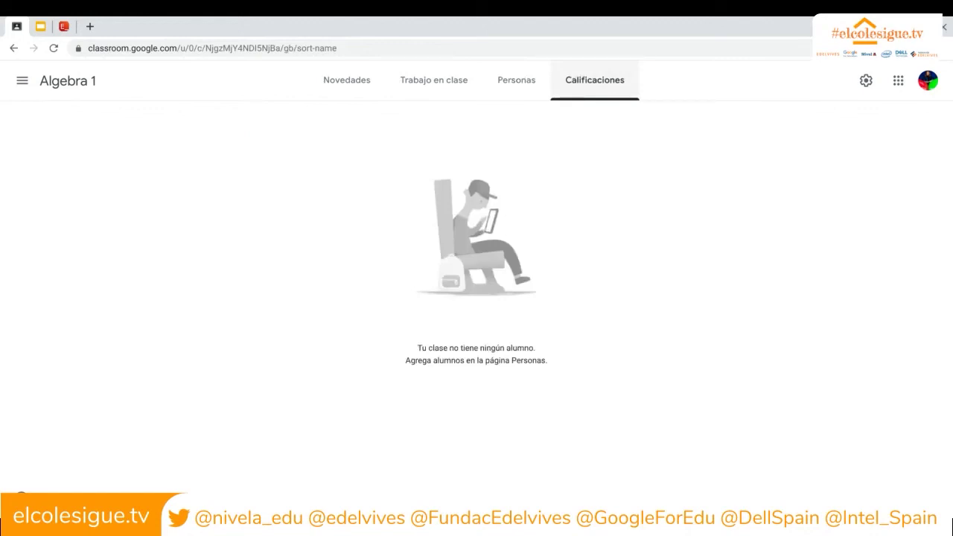
Return to the overview of all classes and open the #elcolesigue class
{"action": "left_click", "coordinate": [363, 84]}
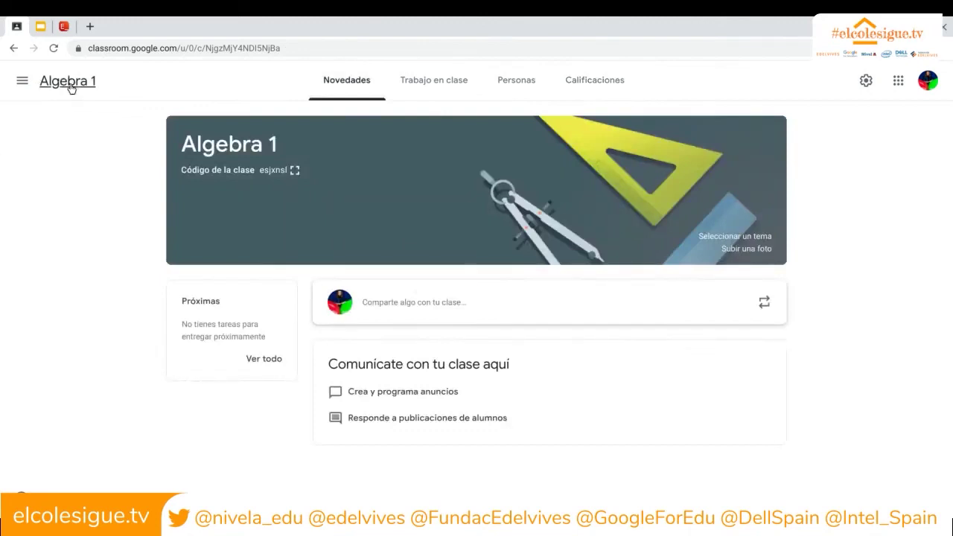
{"action": "left_click", "coordinate": [21, 83]}
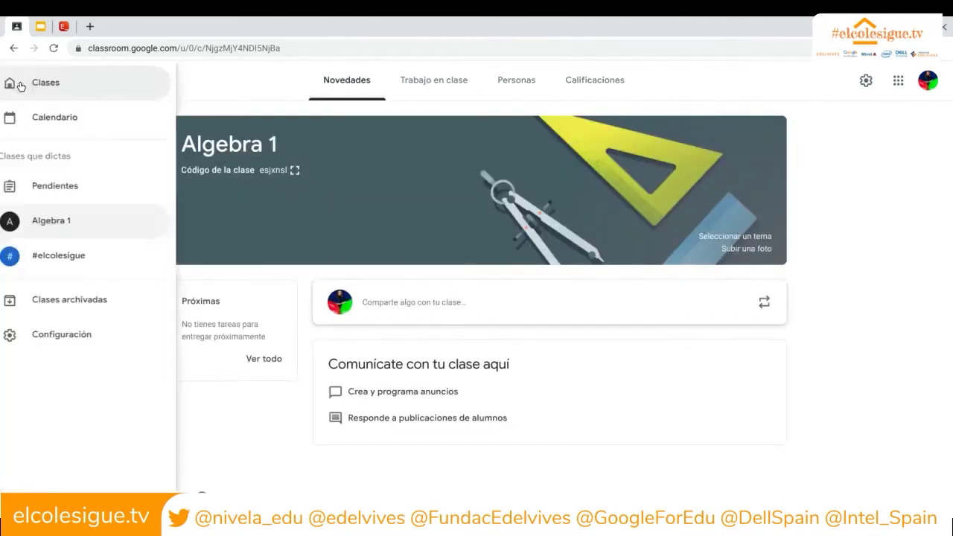
{"action": "left_click", "coordinate": [58, 84]}
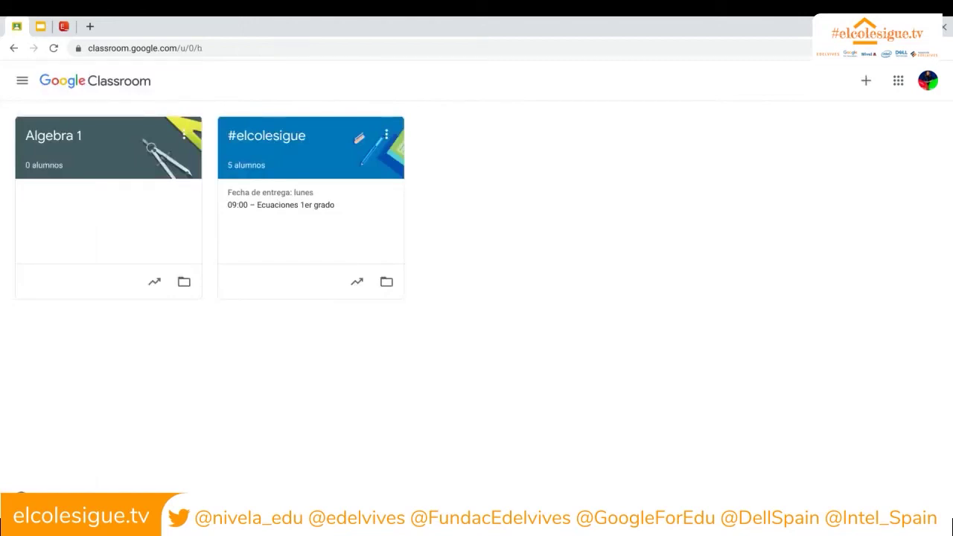
{"action": "left_click", "coordinate": [301, 164]}
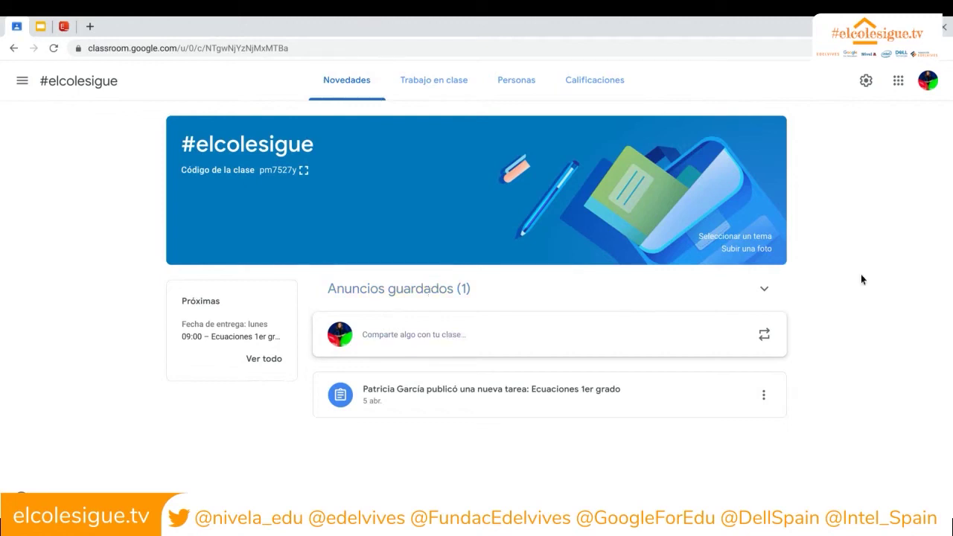
Open the saved draft of the welcome announcement and review the attachment sources it can use
{"action": "left_click", "coordinate": [765, 288]}
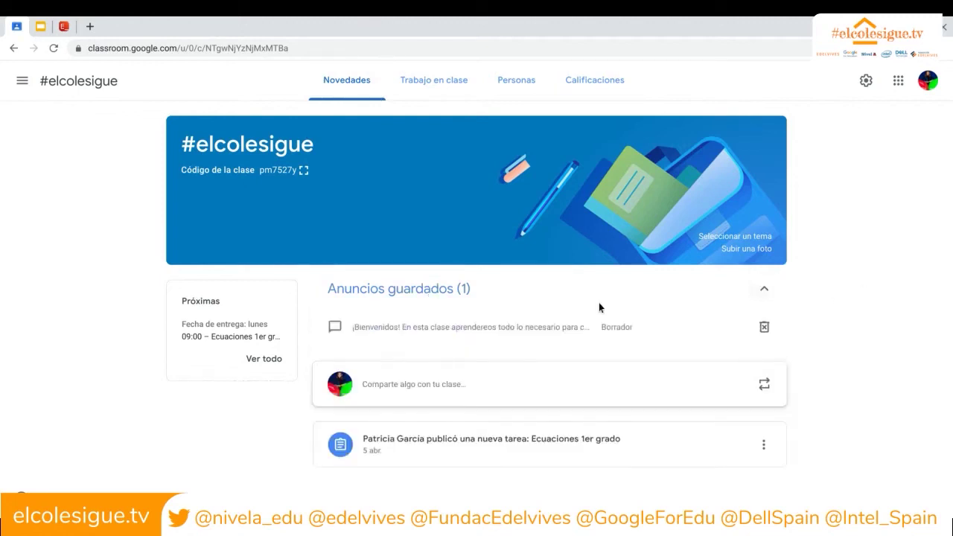
{"action": "left_click", "coordinate": [459, 334]}
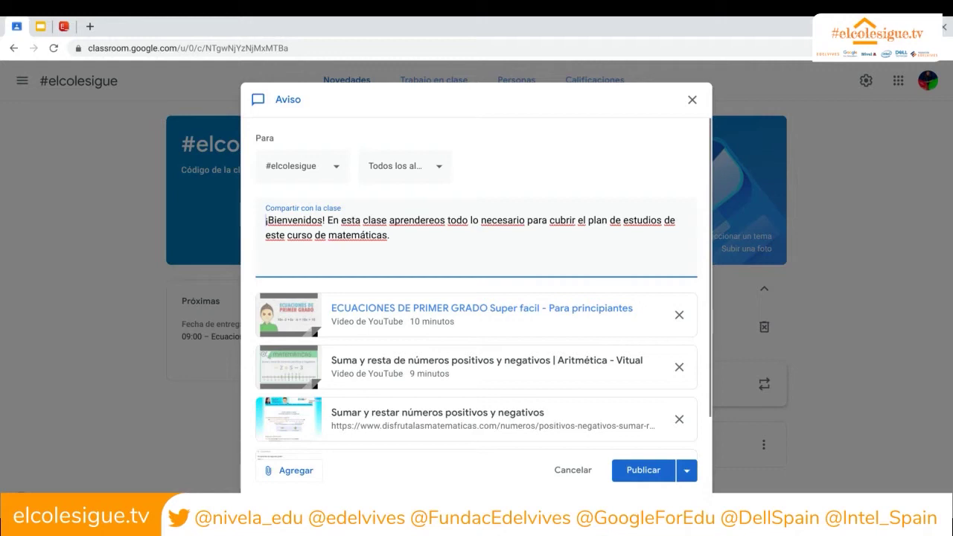
{"action": "left_click", "coordinate": [291, 472]}
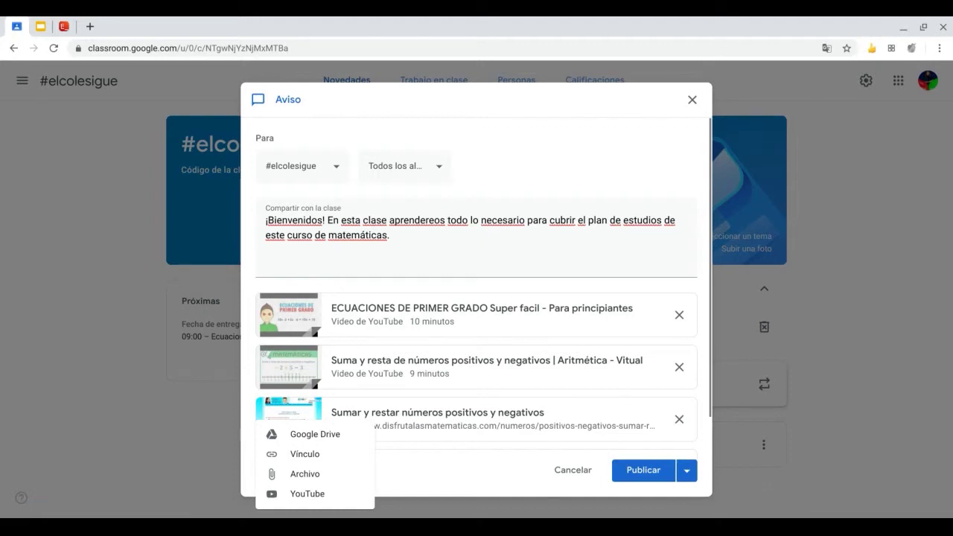
{"action": "left_click", "coordinate": [423, 485]}
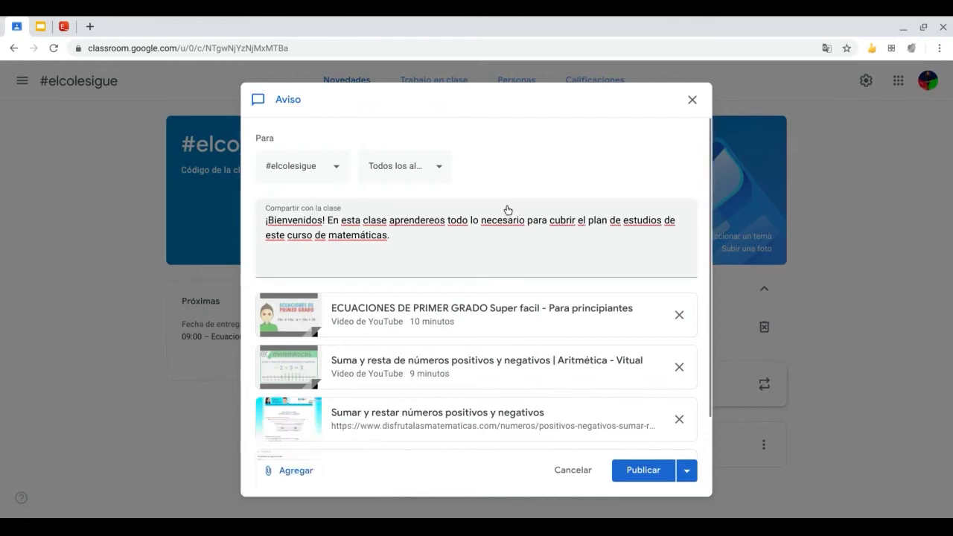
Publish the welcome announcement immediately to the #elcolesigue class and look over the post under "Novedades"
{"action": "left_click", "coordinate": [687, 471]}
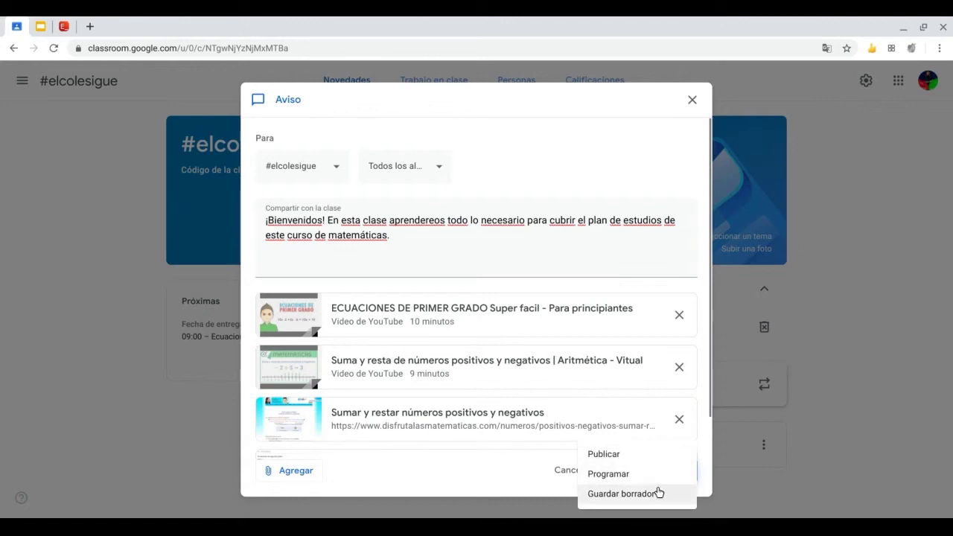
{"action": "left_click", "coordinate": [608, 455]}
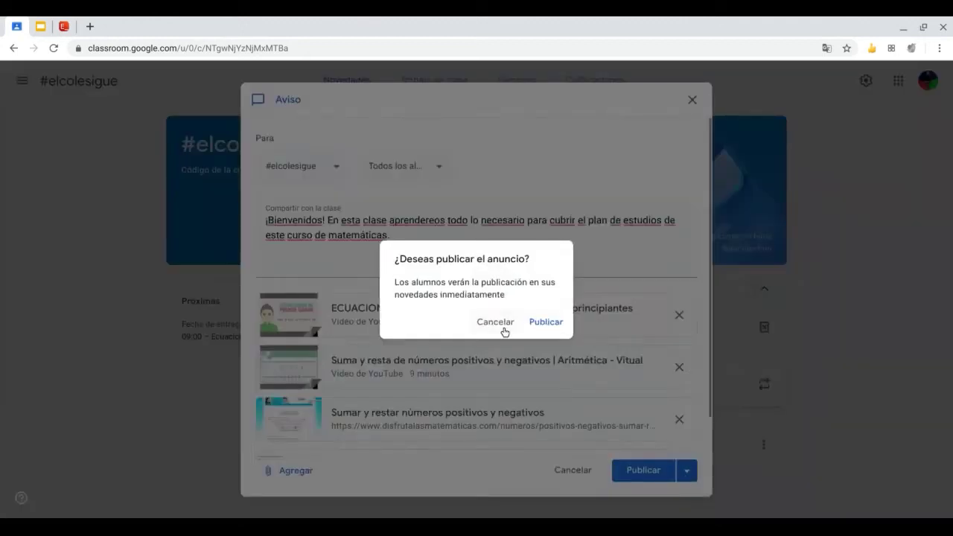
{"action": "left_click", "coordinate": [544, 322]}
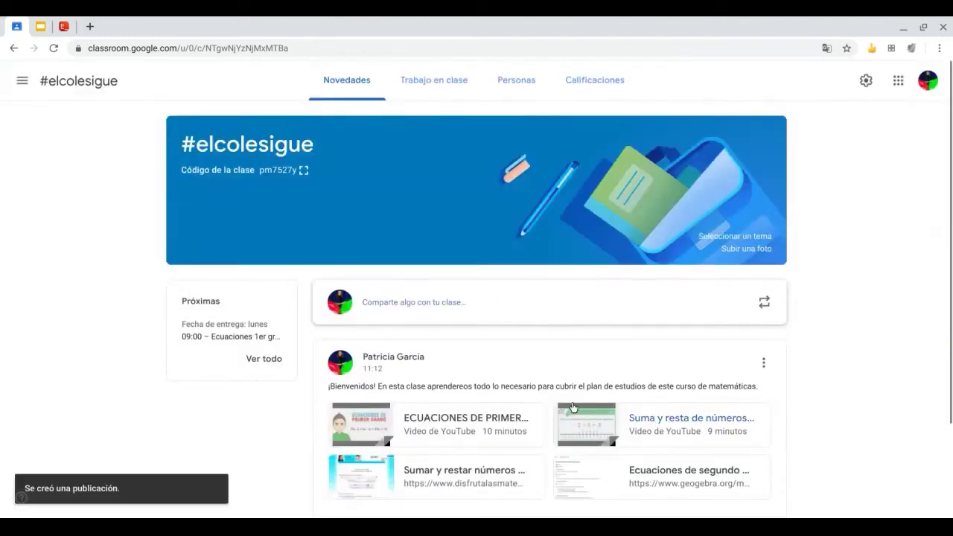
{"action": "scroll", "coordinate": [570, 404], "scroll_direction": "down", "scroll_amount": 2}
{"action": "scroll", "coordinate": [570, 404], "scroll_direction": "up", "scroll_amount": 1}
{"action": "scroll", "coordinate": [574, 408], "scroll_direction": "down", "scroll_amount": 2}
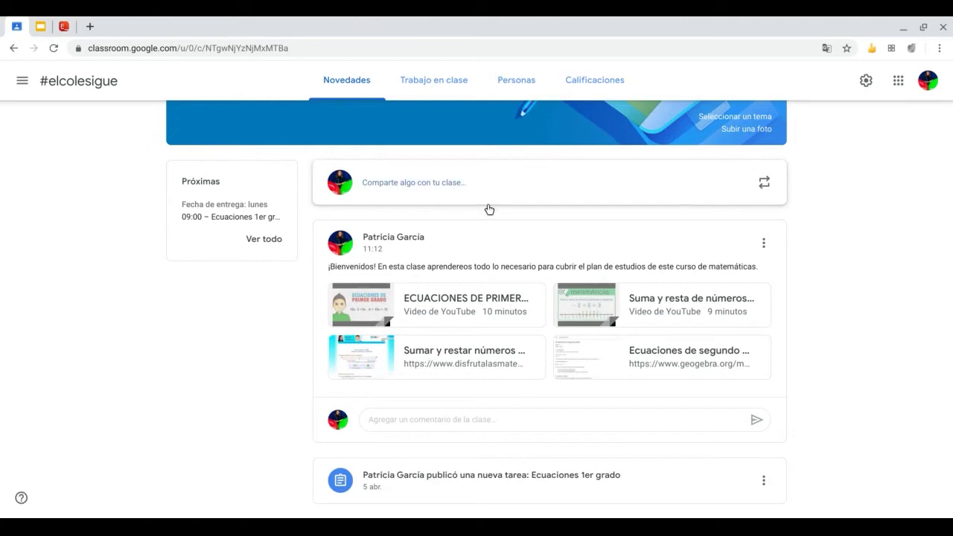
{"action": "scroll", "coordinate": [481, 178], "scroll_direction": "up", "scroll_amount": 3}
Examine the draft assignments and topics on the #elcolesigue "Trabajo en clase" page
{"action": "left_click", "coordinate": [440, 88]}
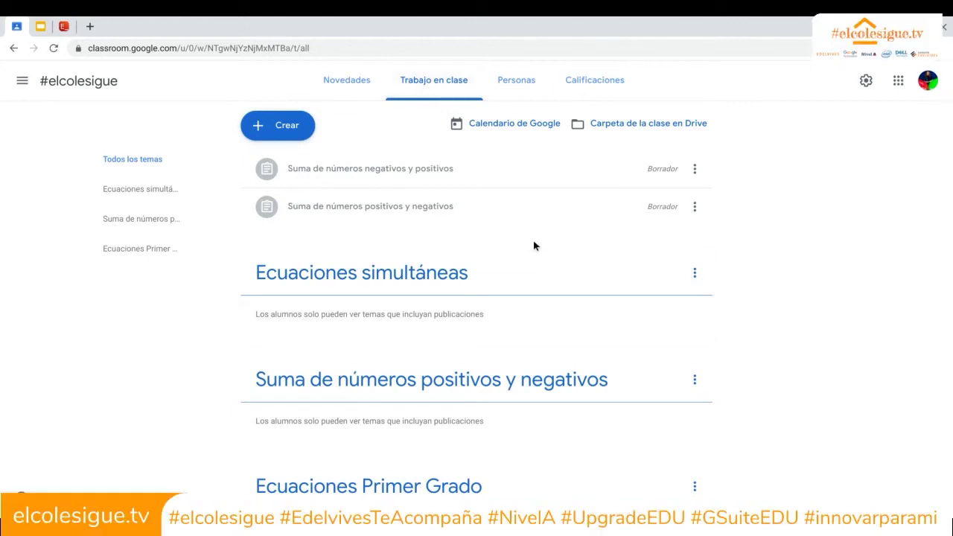
{"action": "scroll", "coordinate": [534, 245], "scroll_direction": "down", "scroll_amount": 1}
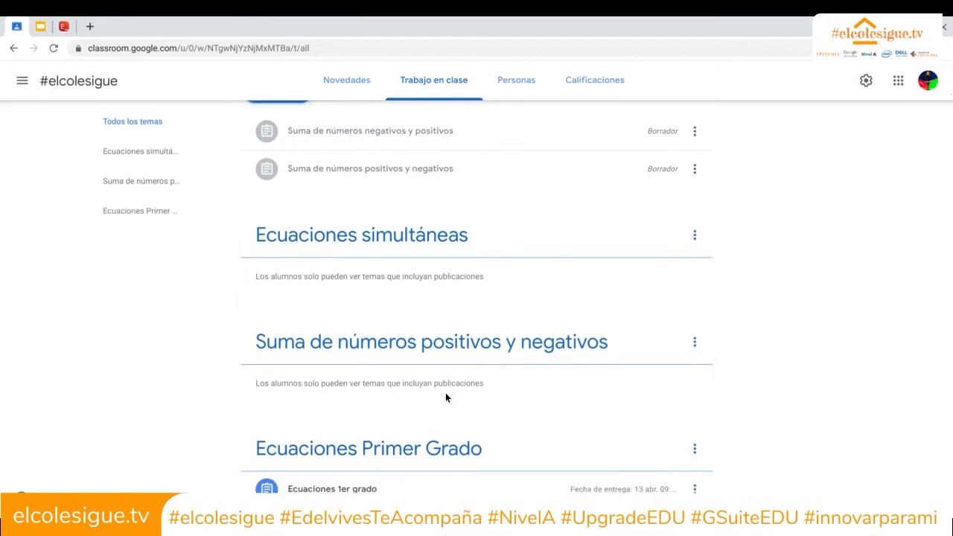
{"action": "scroll", "coordinate": [238, 265], "scroll_direction": "up", "scroll_amount": 1}
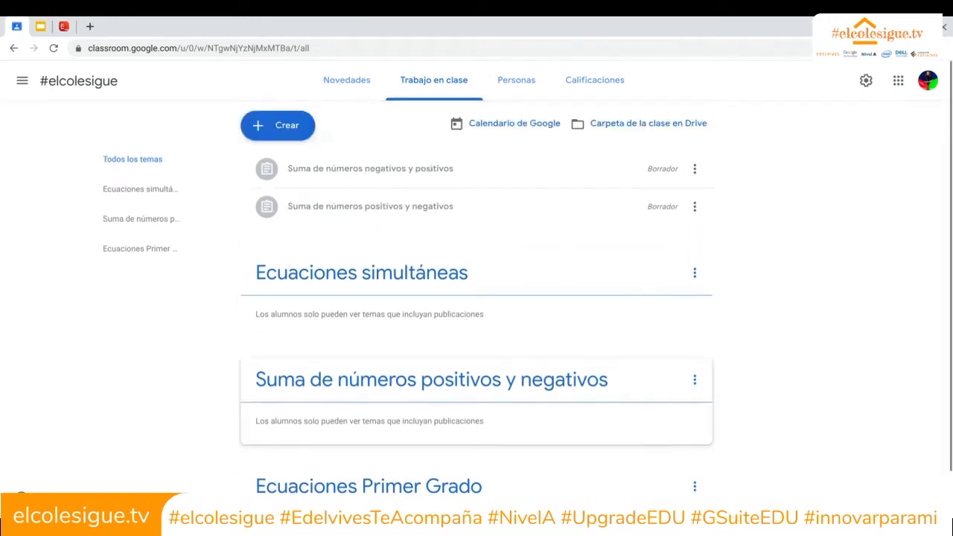
Add a new topic named "Suma de números" to the #elcolesigue class work
{"action": "left_click", "coordinate": [264, 128]}
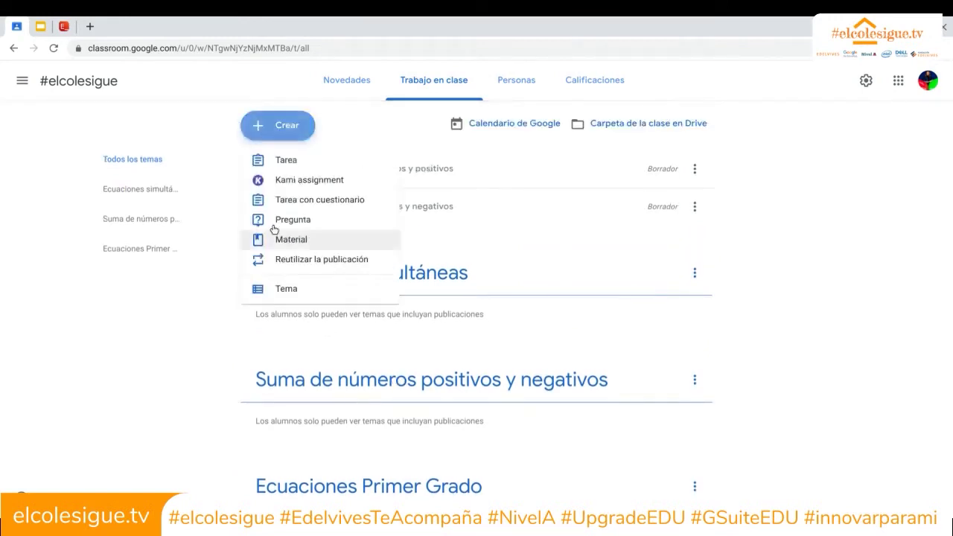
{"action": "left_click", "coordinate": [278, 294]}
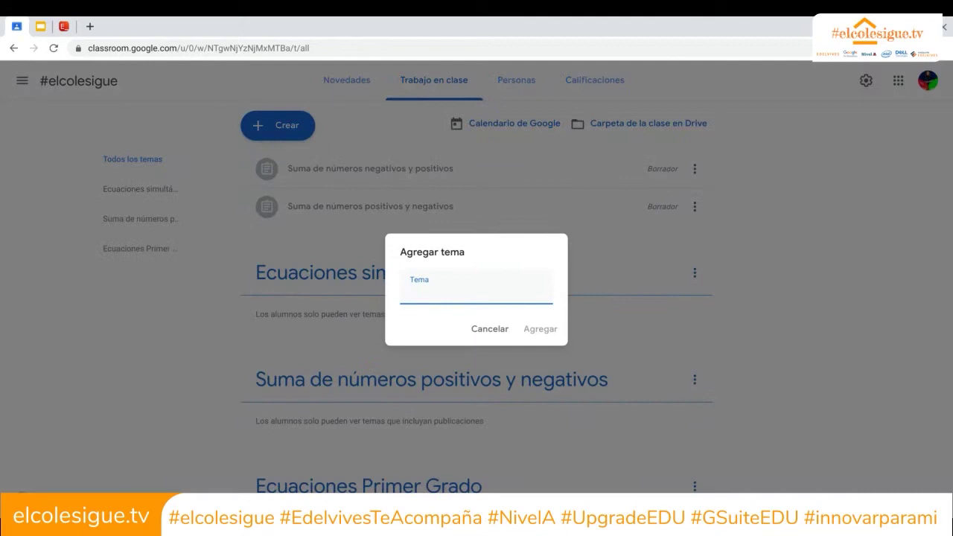
{"action": "type", "text": "N"}
{"action": "key", "text": "BackSpace"}
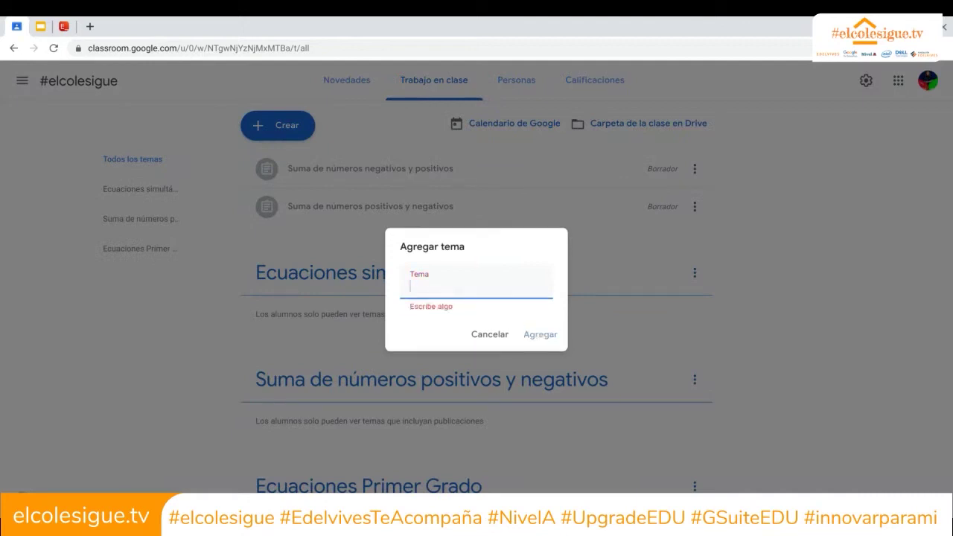
{"action": "type", "text": "A"}
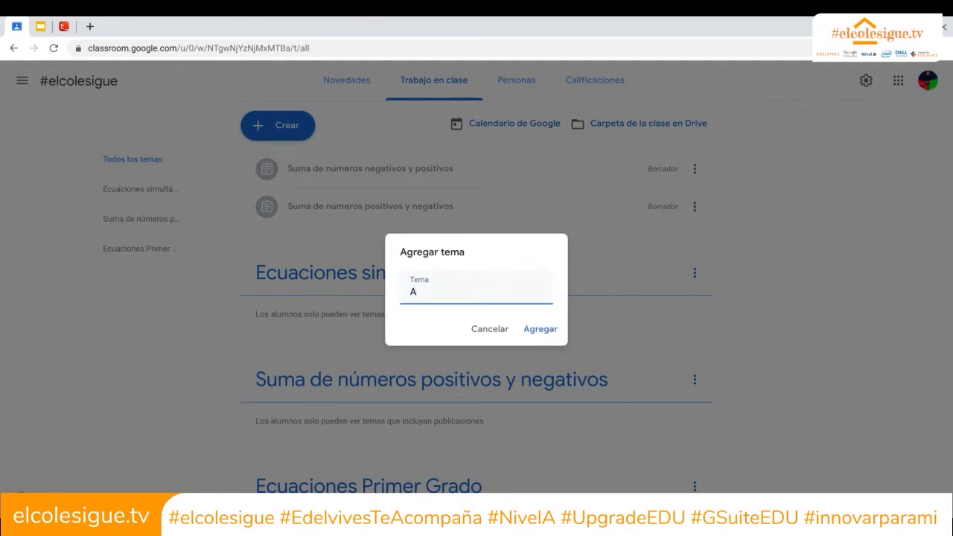
{"action": "key", "text": "BackSpace"}
{"action": "type", "text": "Suma de numero"}
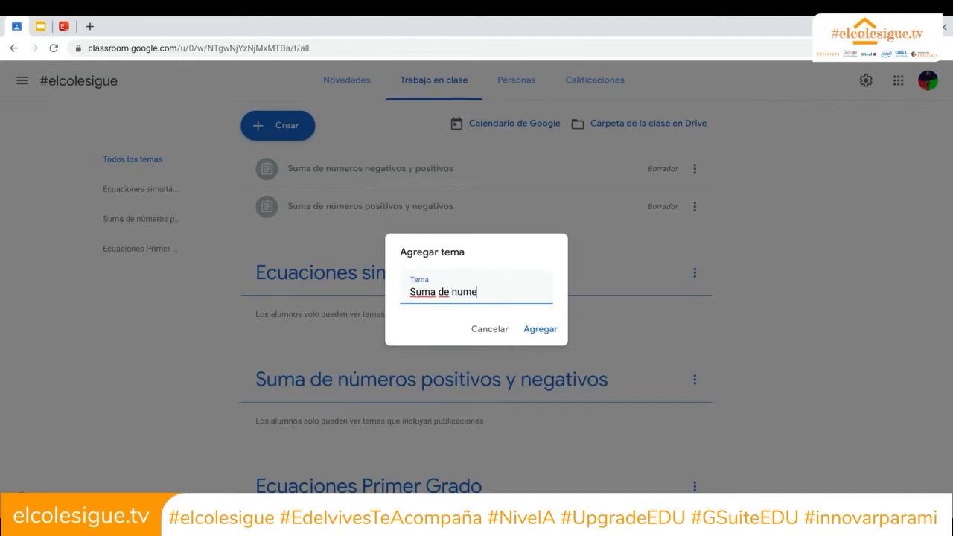
{"action": "type", "text": "s"}
{"action": "key", "text": "BackSpace"}
{"action": "key", "text": "BackSpace"}
{"action": "key", "text": "BackSpace"}
{"action": "key", "text": "BackSpace"}
{"action": "key", "text": "BackSpace"}
{"action": "key", "text": "BackSpace"}
{"action": "type", "text": "úmeros"}
{"action": "left_click", "coordinate": [539, 342]}
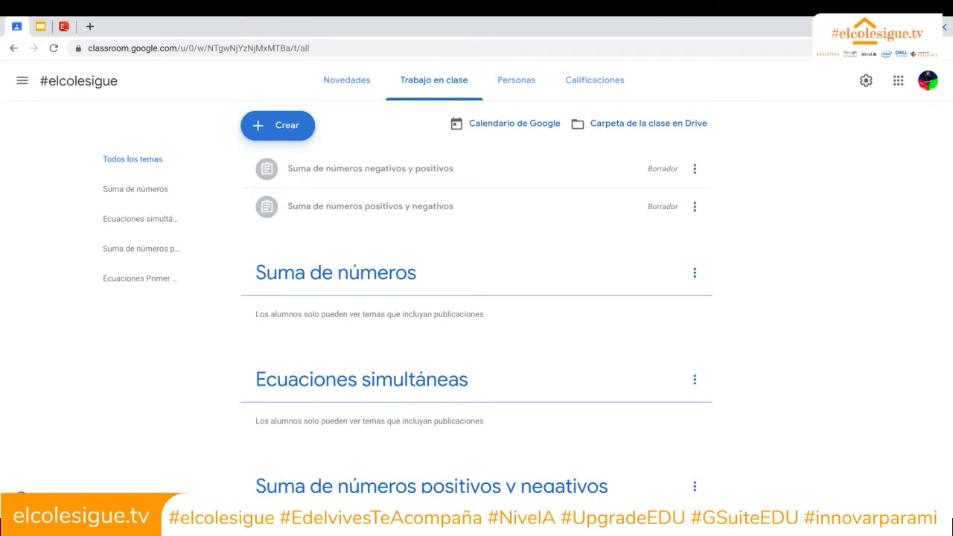
Create an assignment titled "Suma de números negativos y positivos" with the instructions "Resolver y enviar"
{"action": "left_click", "coordinate": [291, 130]}
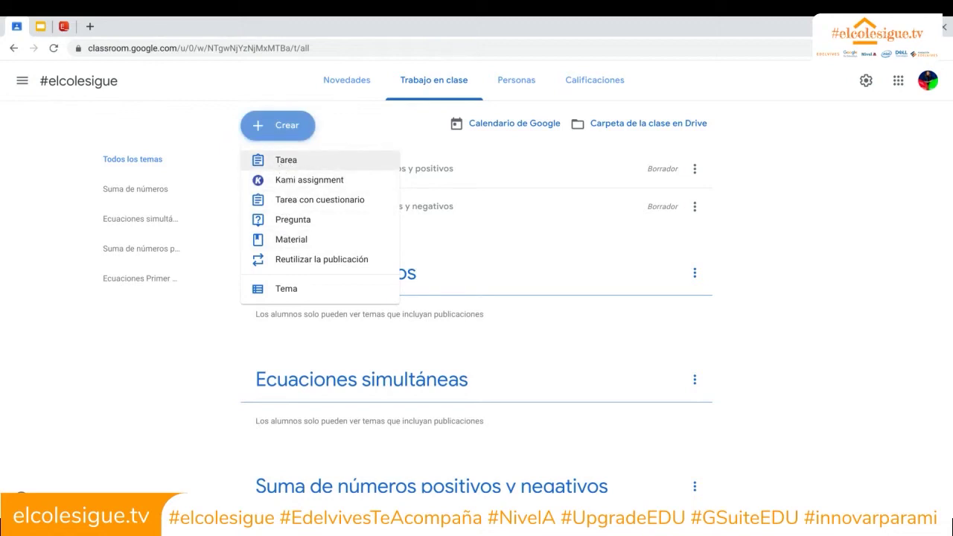
{"action": "left_click", "coordinate": [282, 167]}
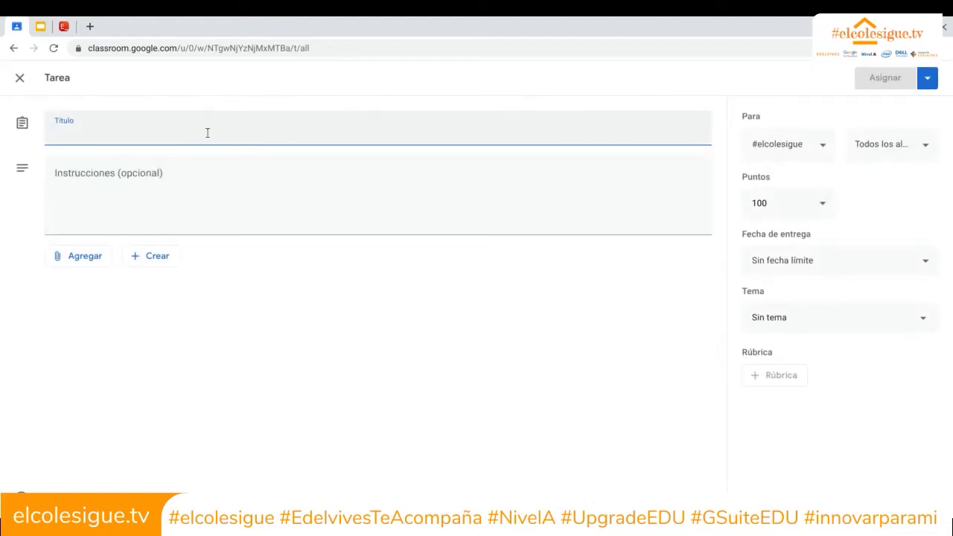
{"action": "type", "text": "S"}
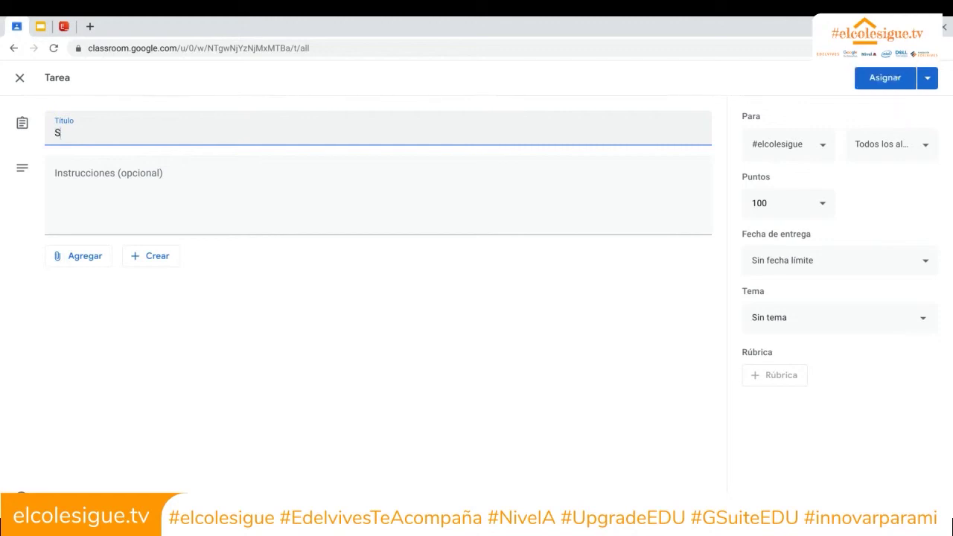
{"action": "type", "text": "uma de números negativos y positivos"}
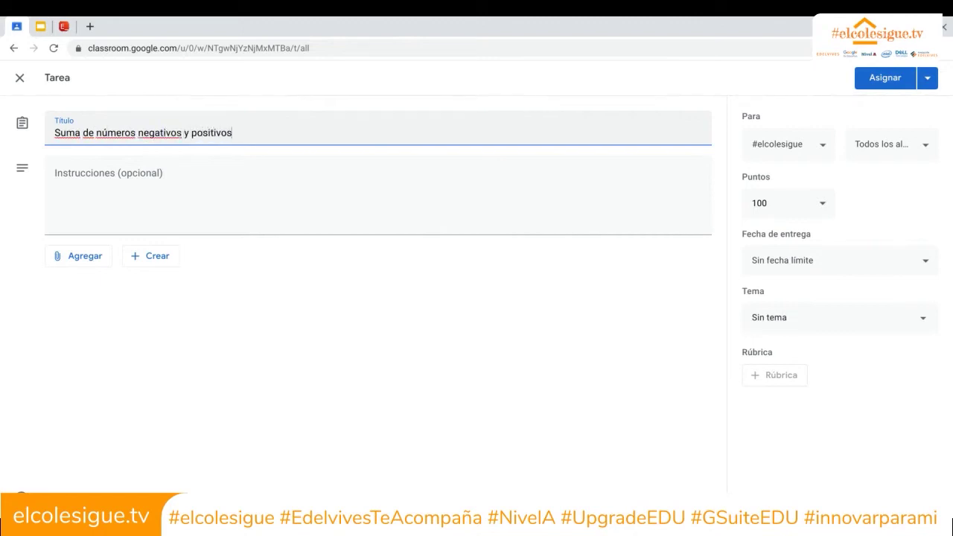
{"action": "left_click", "coordinate": [106, 177]}
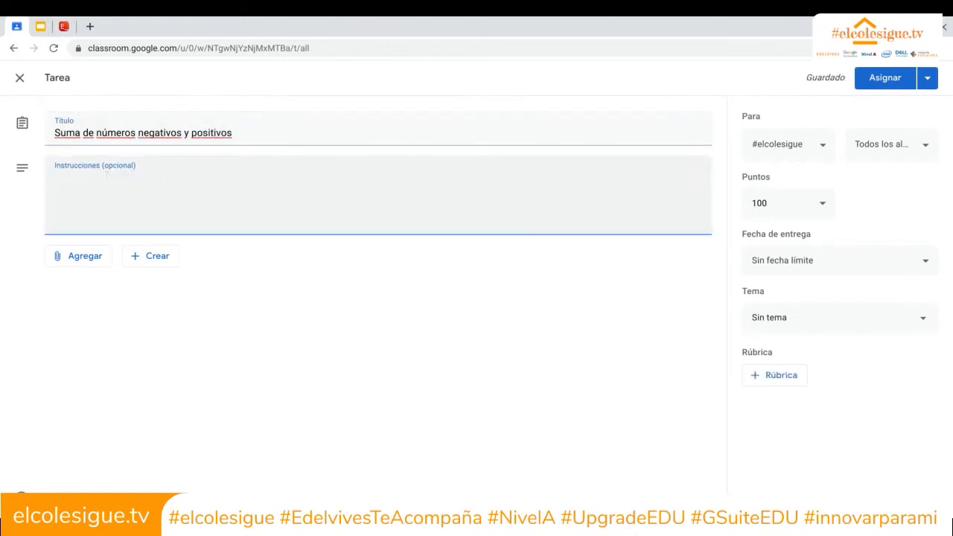
{"action": "type", "text": "Resolver y enviar"}
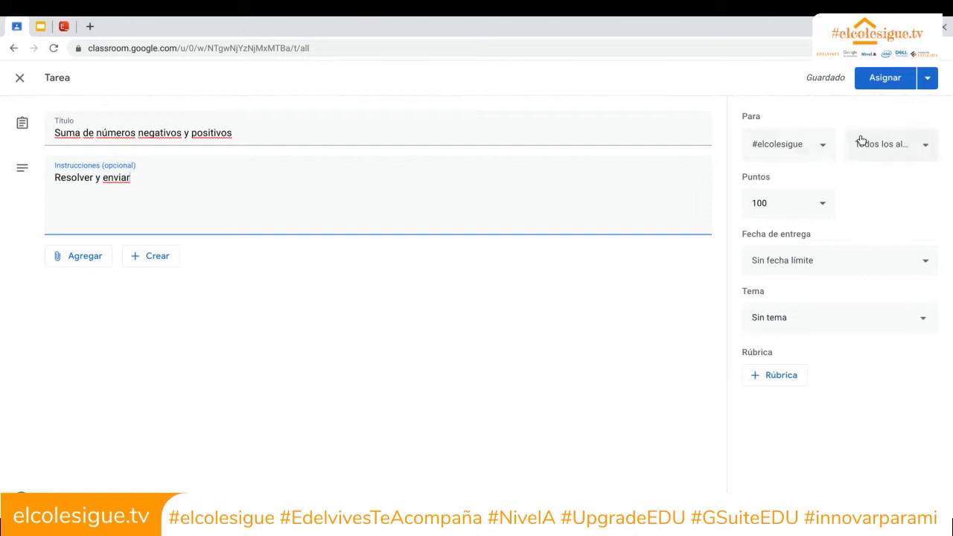
Review which classes and students the assignment can be given to, leaving the selection as it is
{"action": "left_click", "coordinate": [818, 152]}
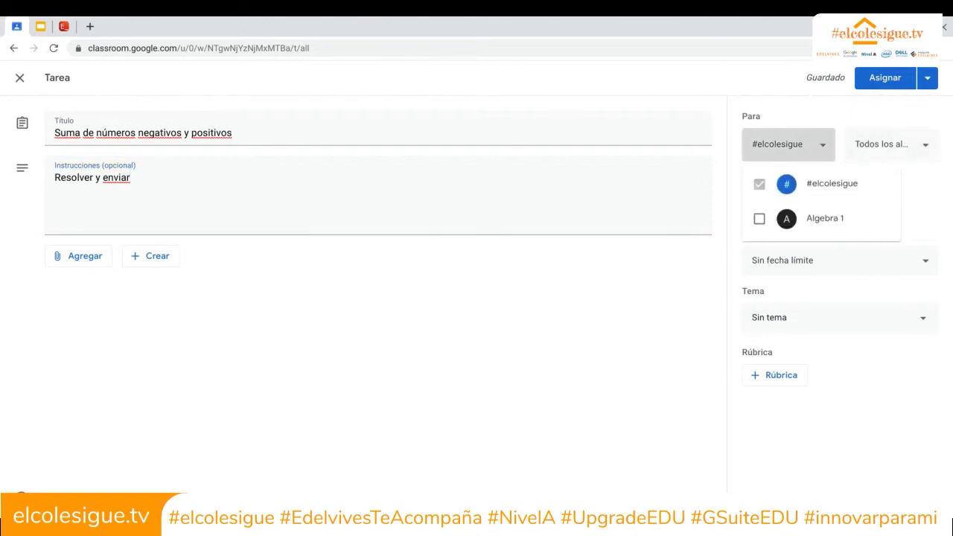
{"action": "left_click", "coordinate": [862, 153]}
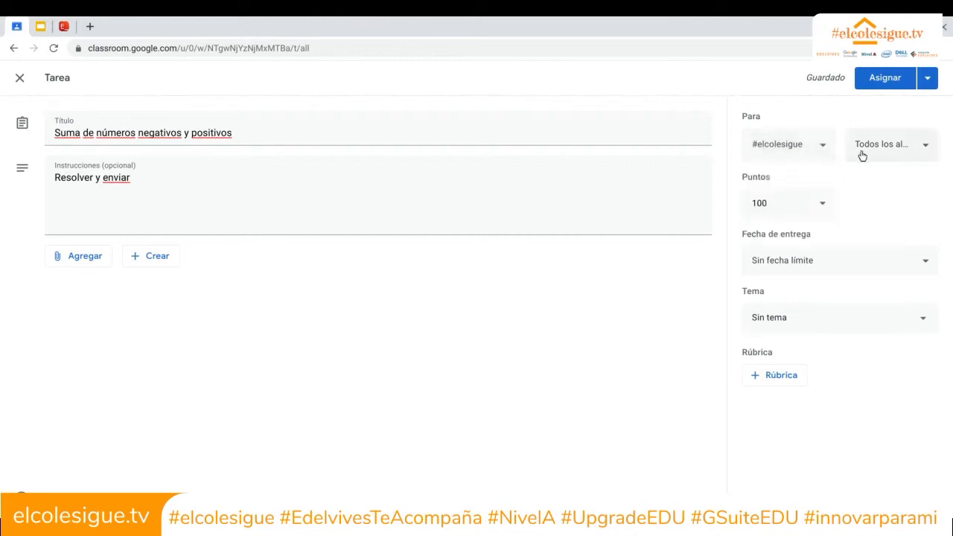
{"action": "left_click", "coordinate": [890, 153]}
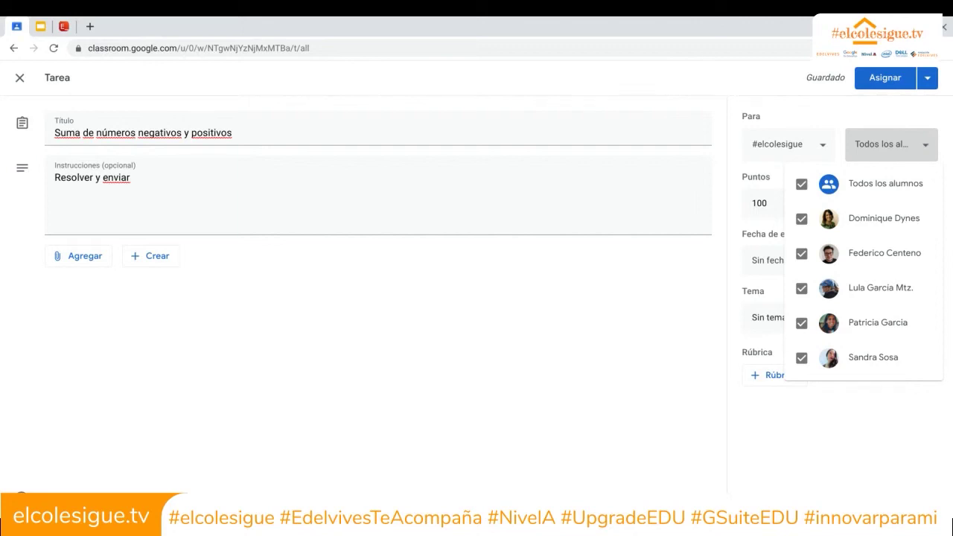
{"action": "left_click", "coordinate": [661, 292]}
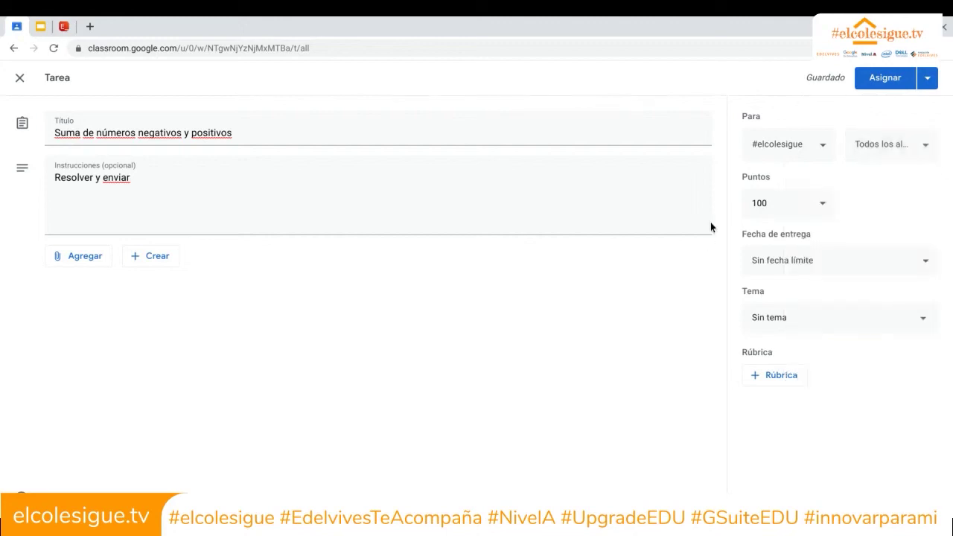
Set the assignment's due date to 21 April 2020 at 9:00 and file it under the topic "Suma de números positivos y negativos"
{"action": "left_click", "coordinate": [825, 267]}
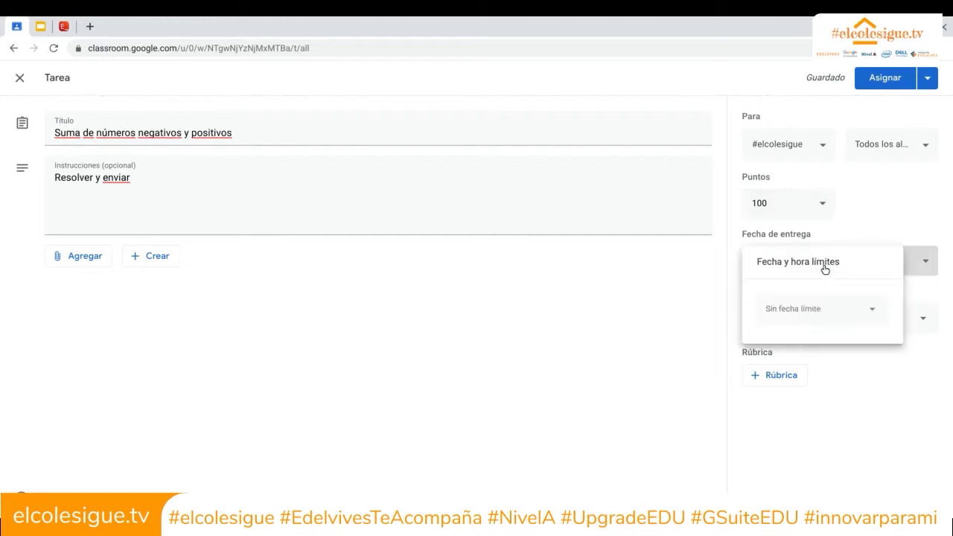
{"action": "left_click", "coordinate": [792, 310]}
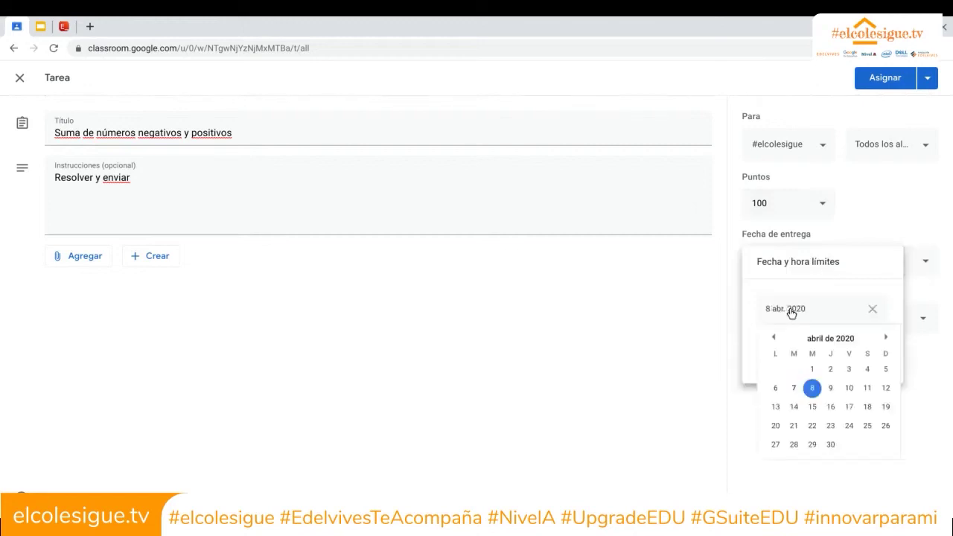
{"action": "left_click", "coordinate": [794, 427]}
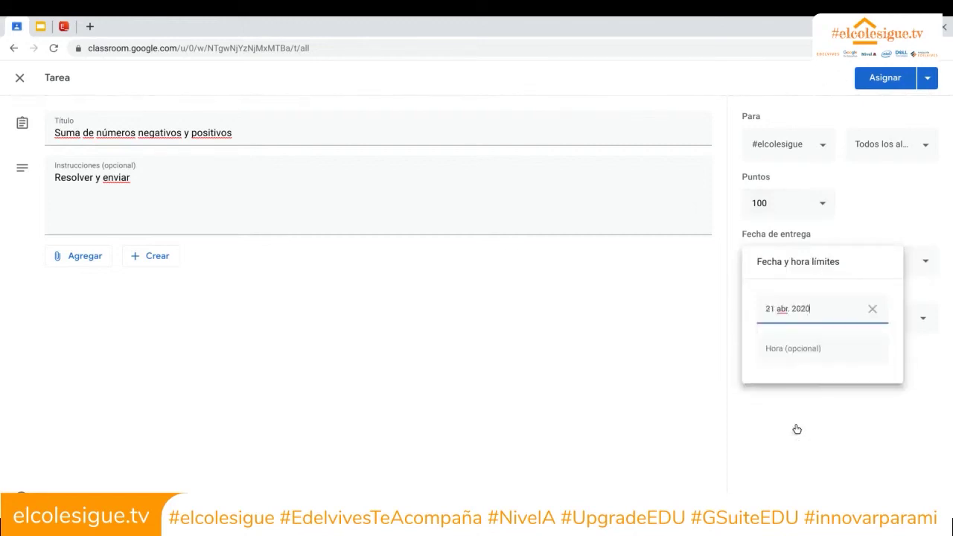
{"action": "left_click", "coordinate": [799, 352]}
{"action": "type", "text": "1:00"}
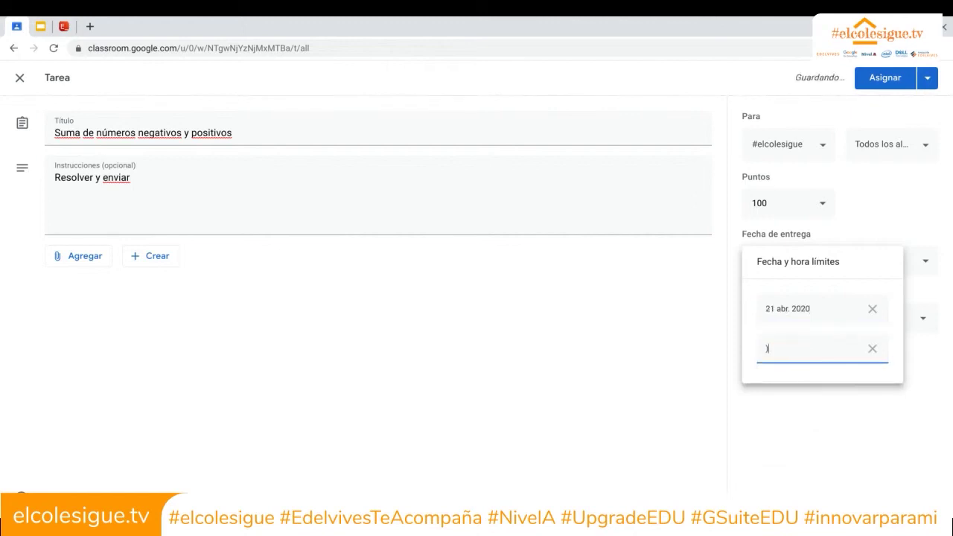
{"action": "key", "text": "BackSpace"}
{"action": "key", "text": "BackSpace"}
{"action": "key", "text": "BackSpace"}
{"action": "key", "text": "BackSpace"}
{"action": "type", "text": "9:00"}
{"action": "left_click", "coordinate": [836, 416]}
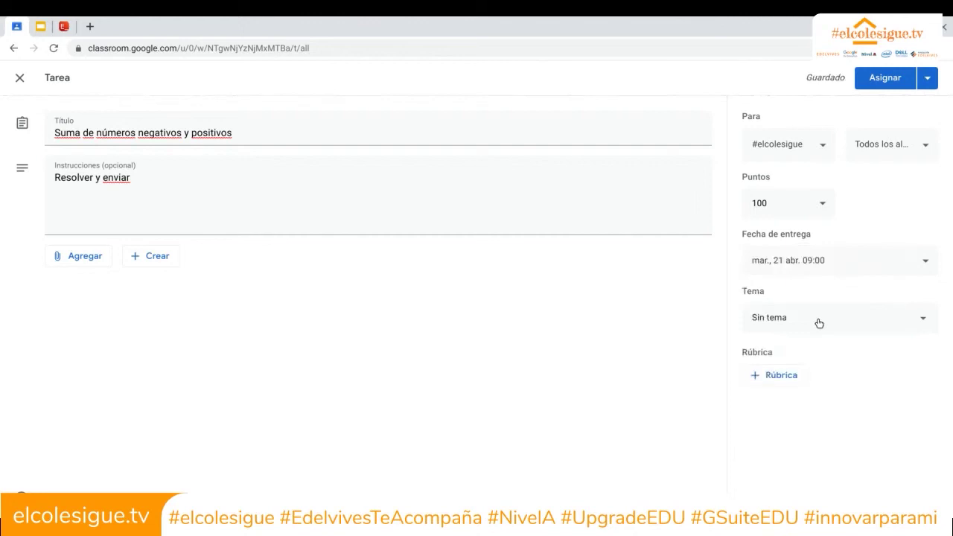
{"action": "left_click", "coordinate": [922, 323]}
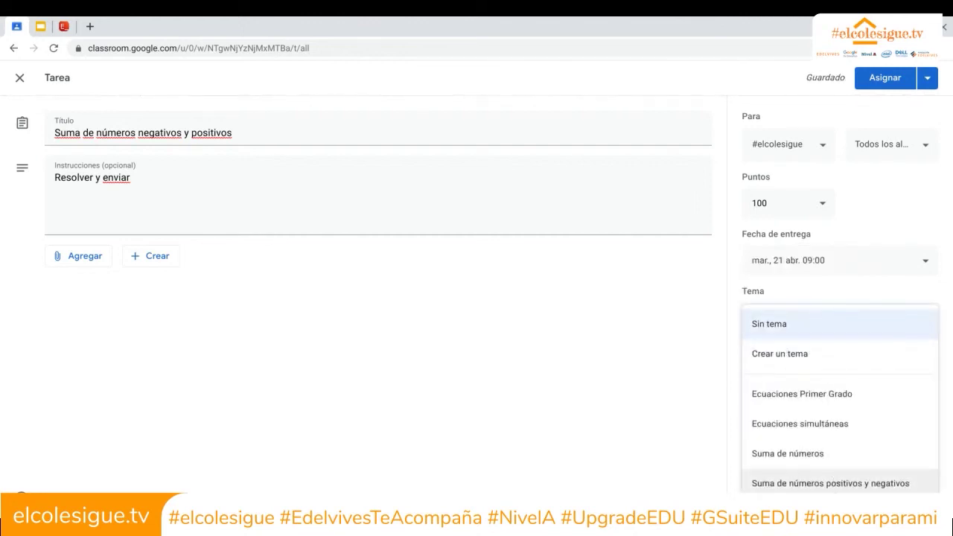
{"action": "left_click", "coordinate": [834, 485]}
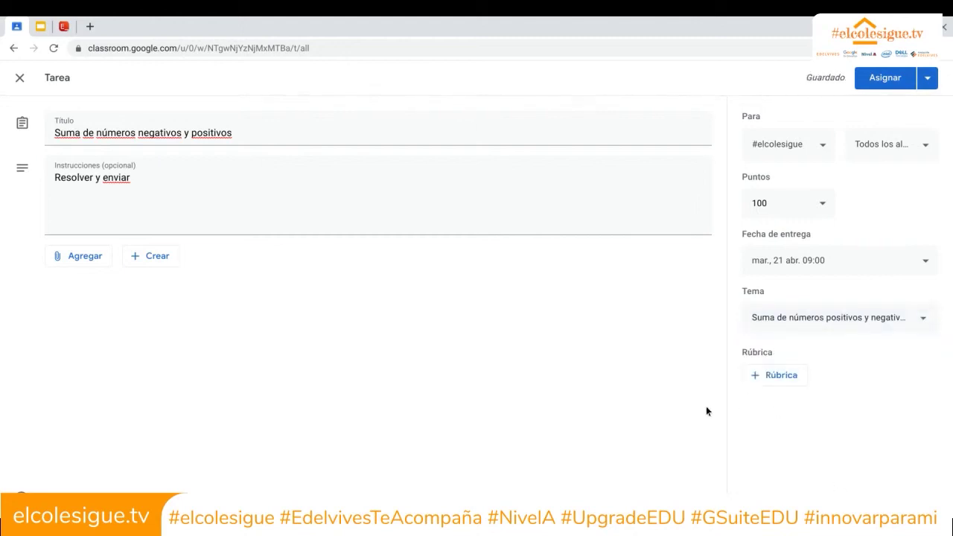
Try out a new rubric for the assignment with a 4-point level and an additional level, and discard it
{"action": "left_click", "coordinate": [783, 380]}
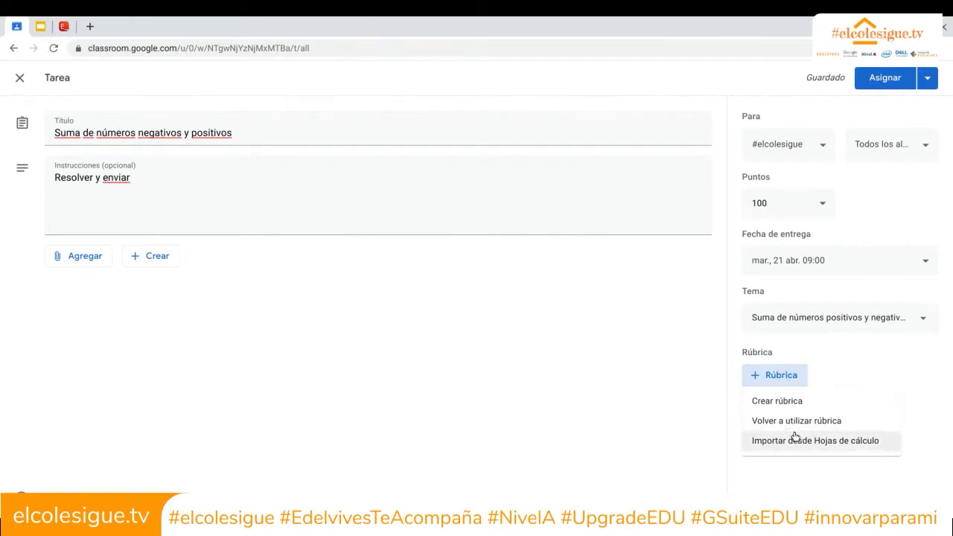
{"action": "left_click", "coordinate": [779, 406]}
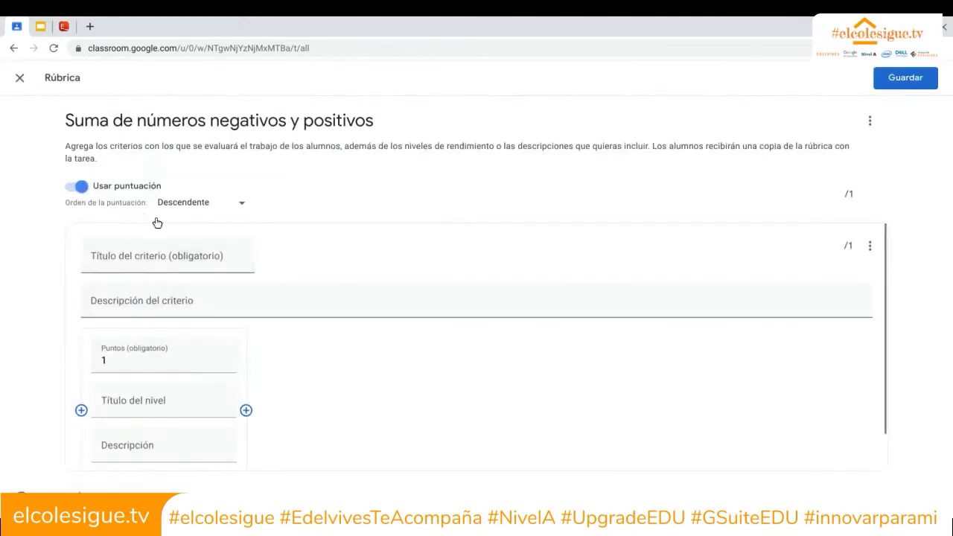
{"action": "scroll", "coordinate": [135, 300], "scroll_direction": "down", "scroll_amount": 1}
{"action": "left_click", "coordinate": [114, 317]}
{"action": "key", "text": "BackSpace"}
{"action": "type", "text": "4"}
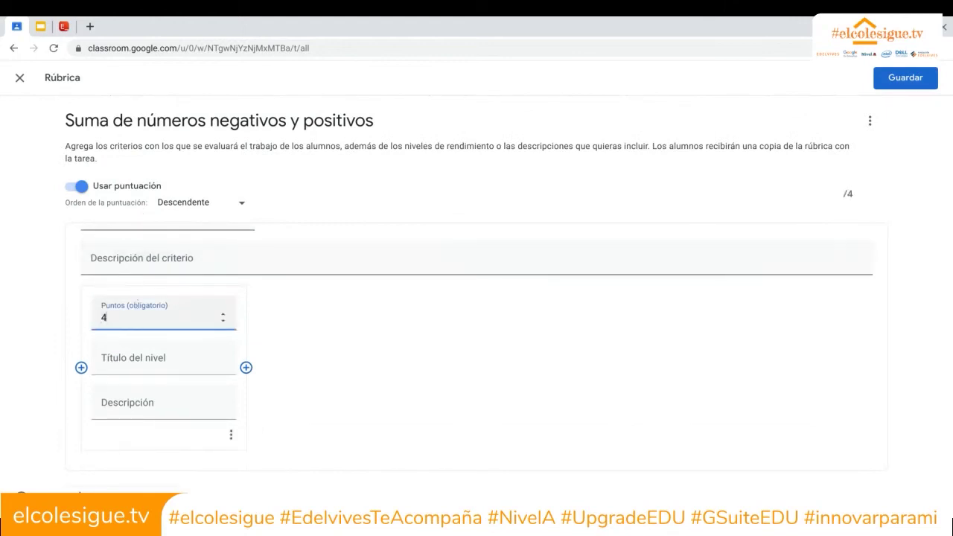
{"action": "left_click", "coordinate": [247, 368]}
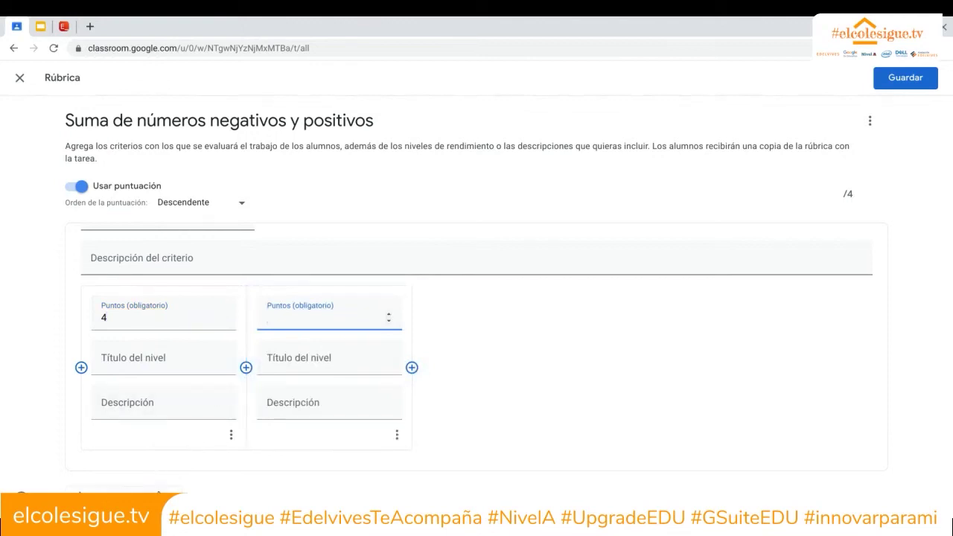
{"action": "left_click", "coordinate": [20, 78]}
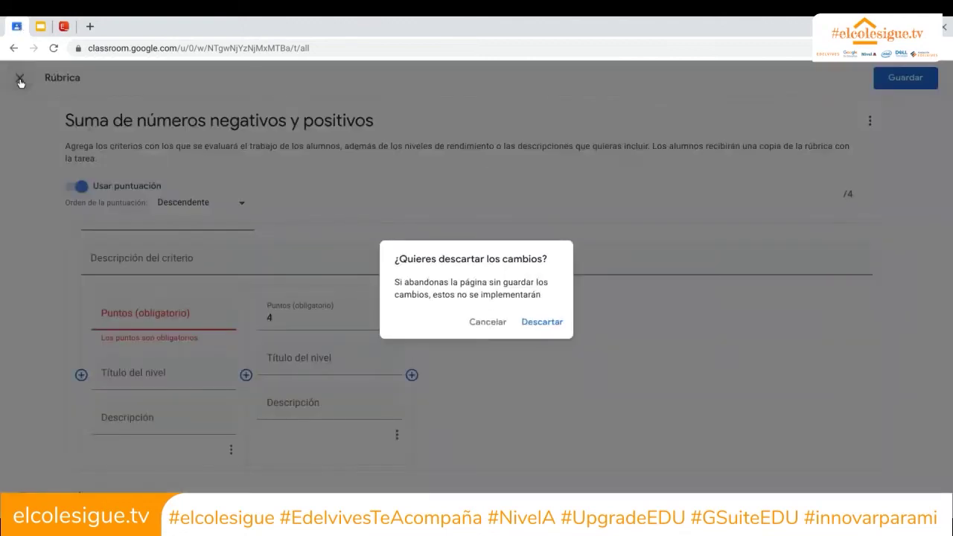
{"action": "left_click", "coordinate": [548, 323]}
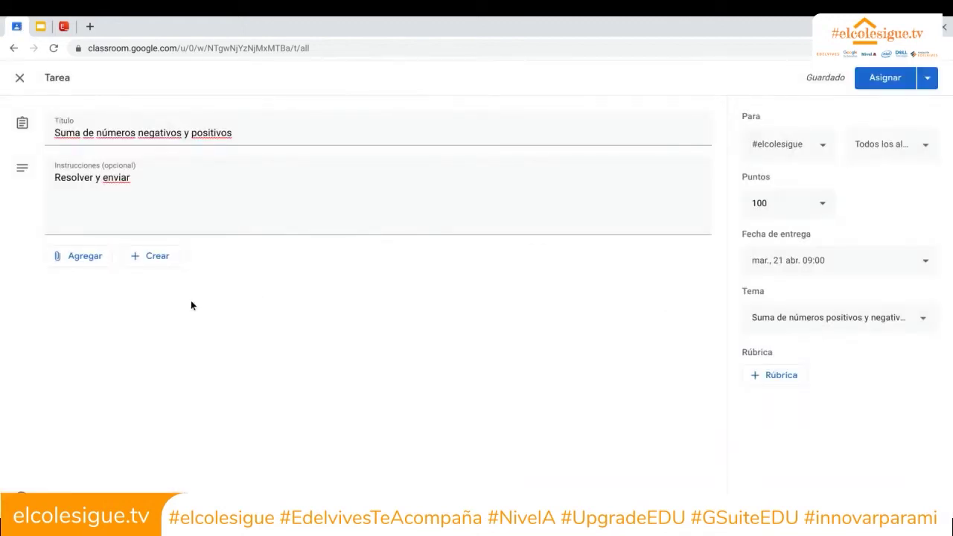
Search Google Drive for "suma de numeros negativos" and attach the document "Ejercicio: Suma de números positivos y negativos" to the assignment
{"action": "left_click", "coordinate": [83, 261]}
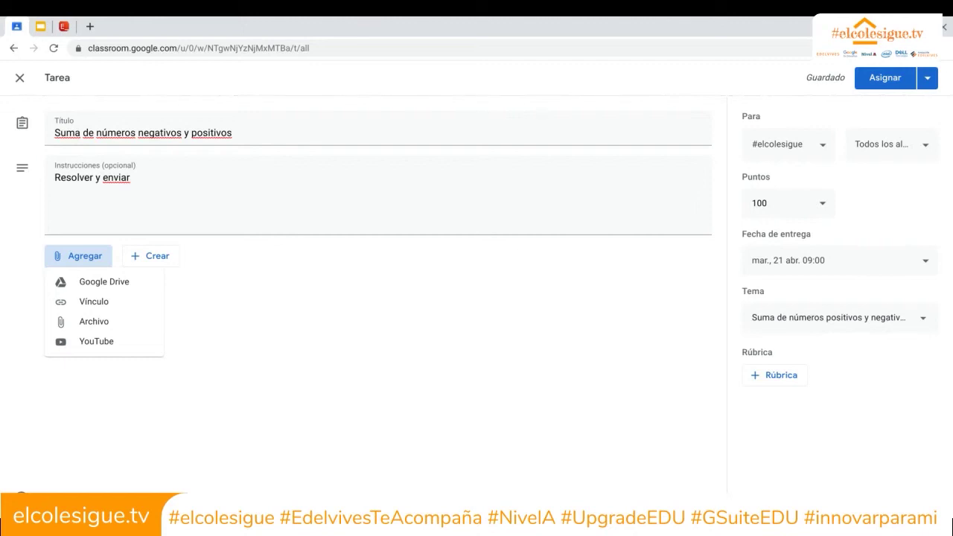
{"action": "left_click", "coordinate": [91, 284]}
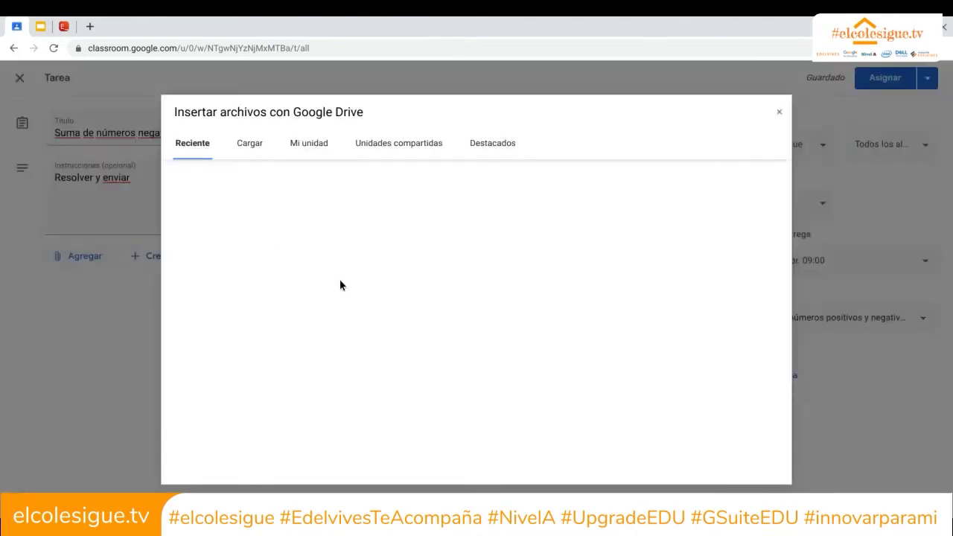
{"action": "left_click", "coordinate": [274, 183]}
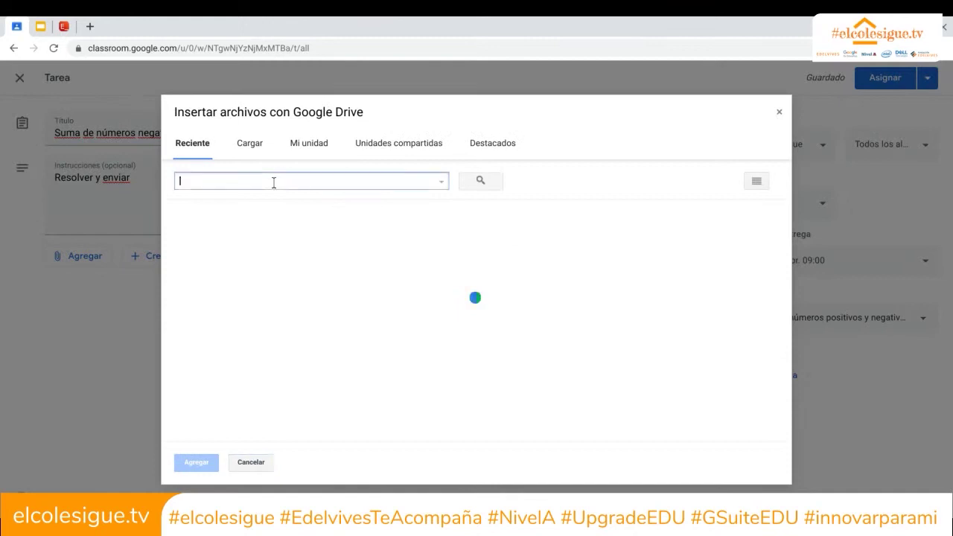
{"action": "scroll", "coordinate": [476, 320], "scroll_direction": "down", "scroll_amount": 4}
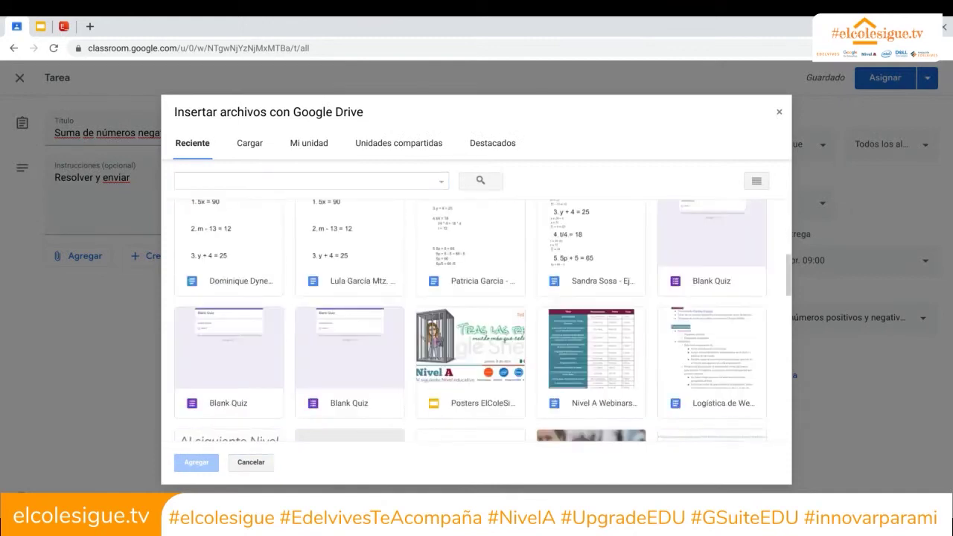
{"action": "scroll", "coordinate": [471, 320], "scroll_direction": "down", "scroll_amount": 1}
{"action": "left_click", "coordinate": [257, 181]}
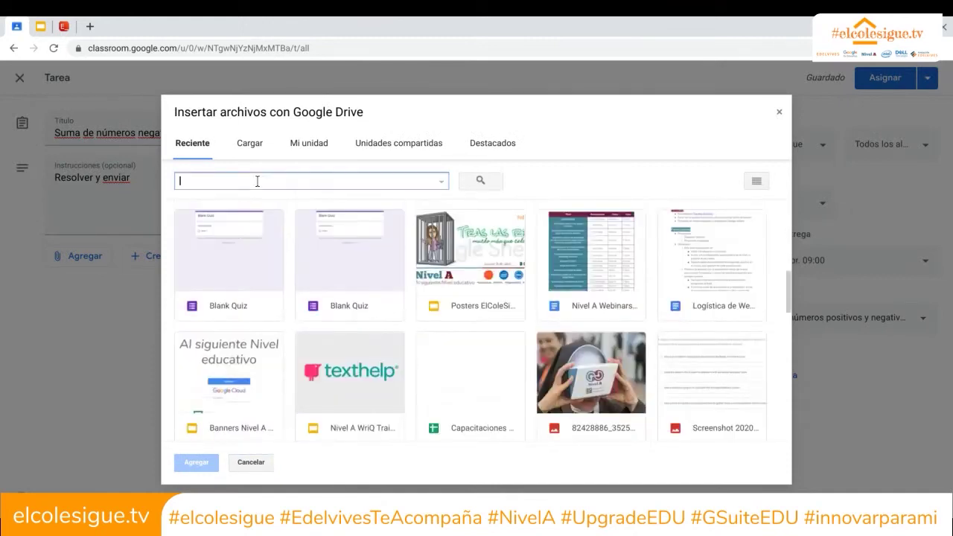
{"action": "type", "text": "suma de num"}
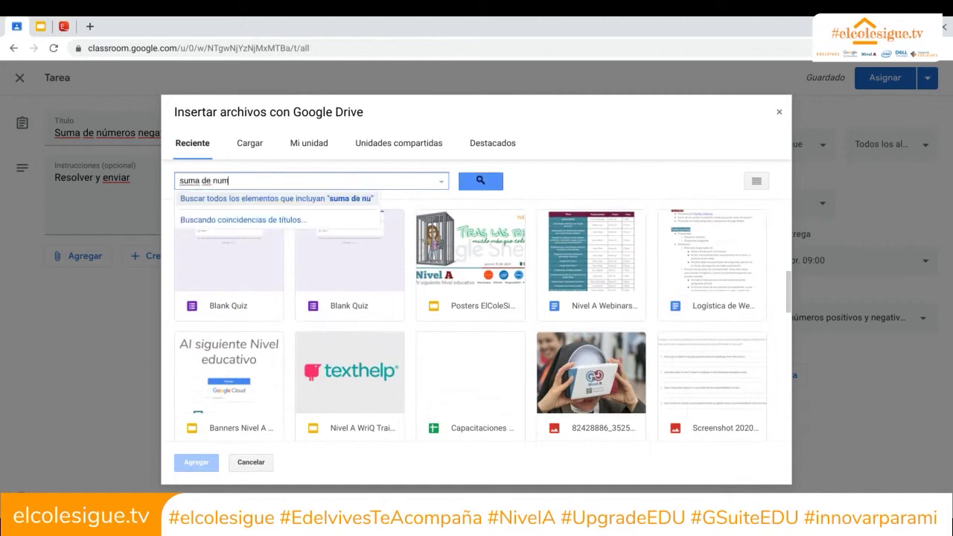
{"action": "type", "text": "eros negatib"}
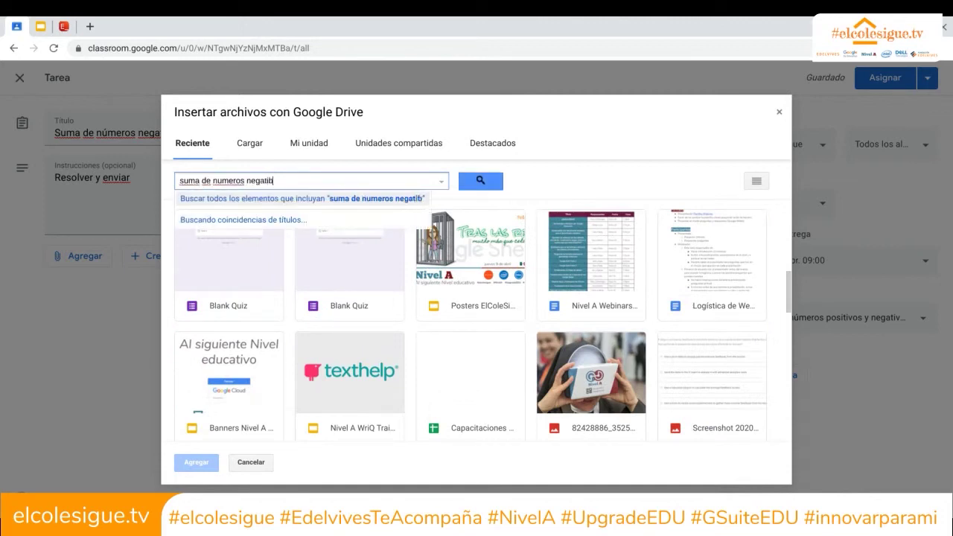
{"action": "key", "text": "BackSpace"}
{"action": "type", "text": "vos"}
{"action": "key", "text": "Return"}
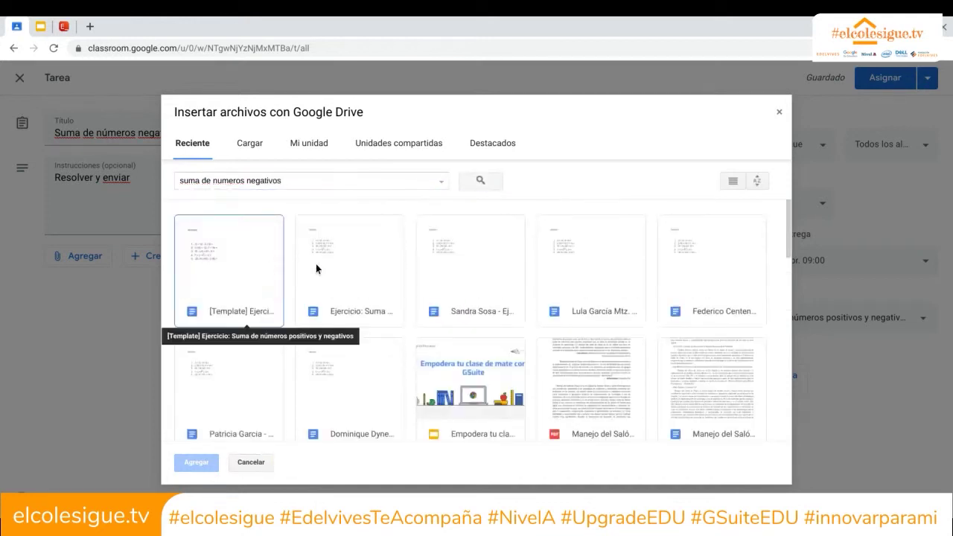
{"action": "left_click", "coordinate": [315, 264]}
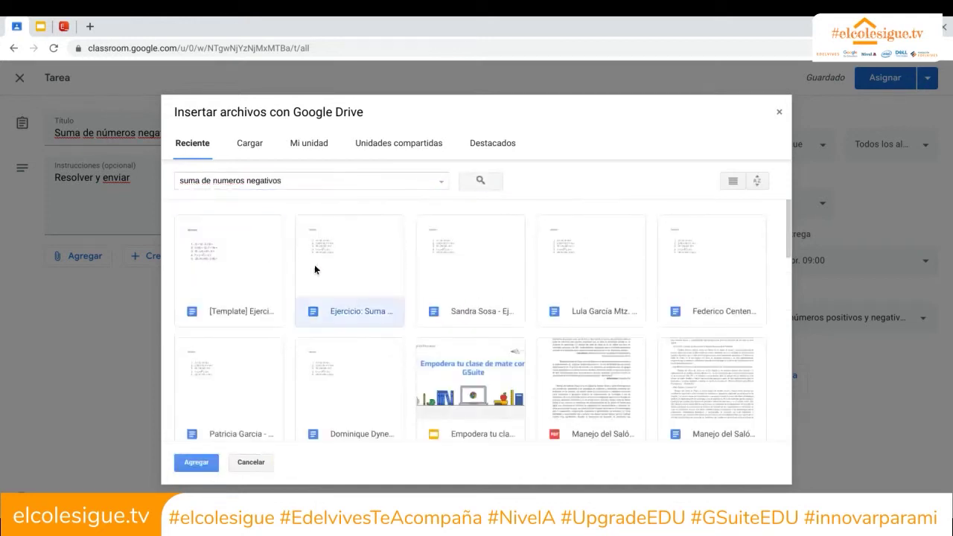
{"action": "left_click", "coordinate": [197, 463]}
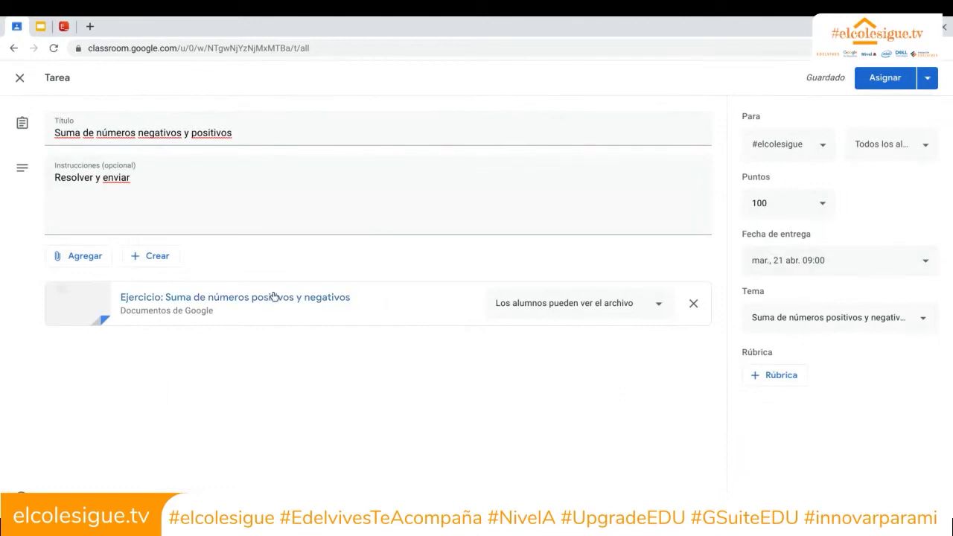
Set the attached exercise to "Hacer una copia para cada alumno" and assign the task to the class
{"action": "left_click", "coordinate": [656, 308]}
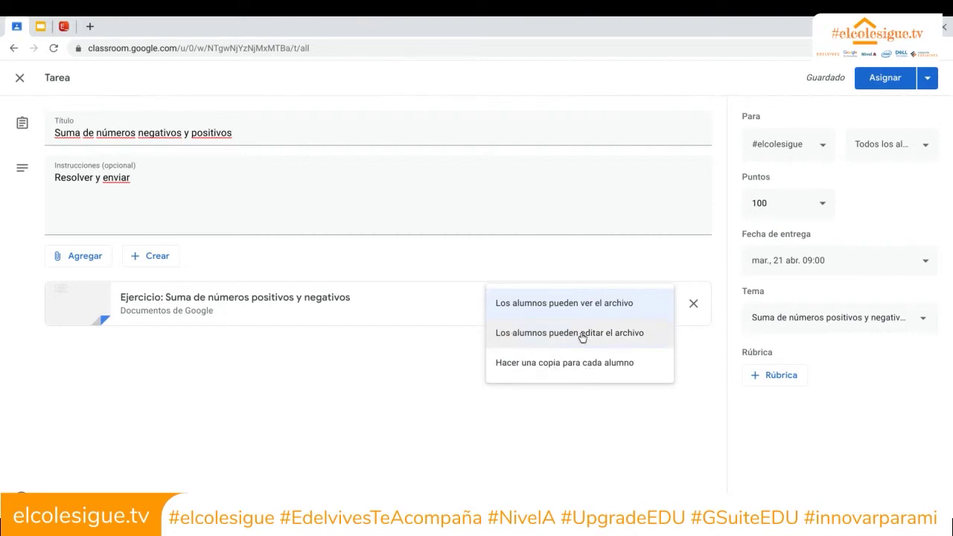
{"action": "left_click", "coordinate": [581, 374]}
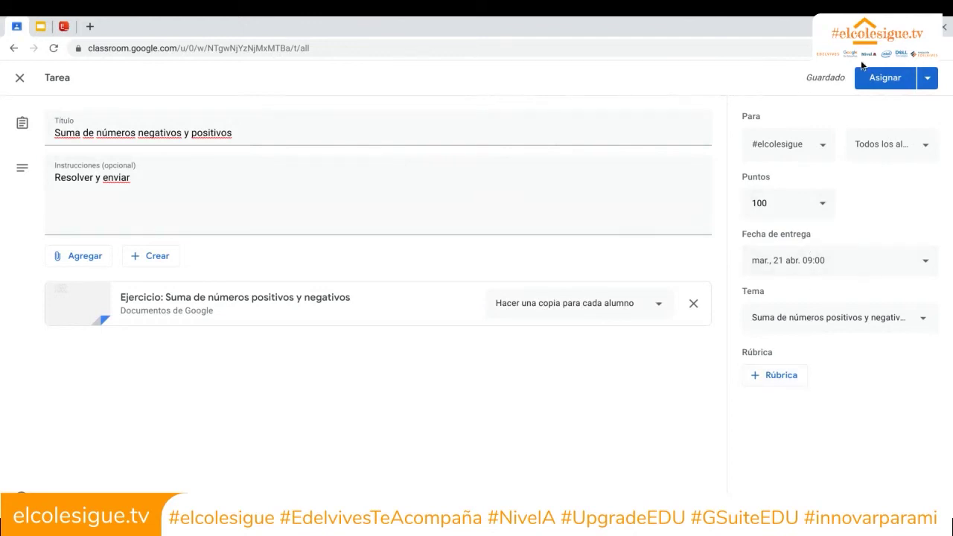
{"action": "left_click", "coordinate": [879, 80]}
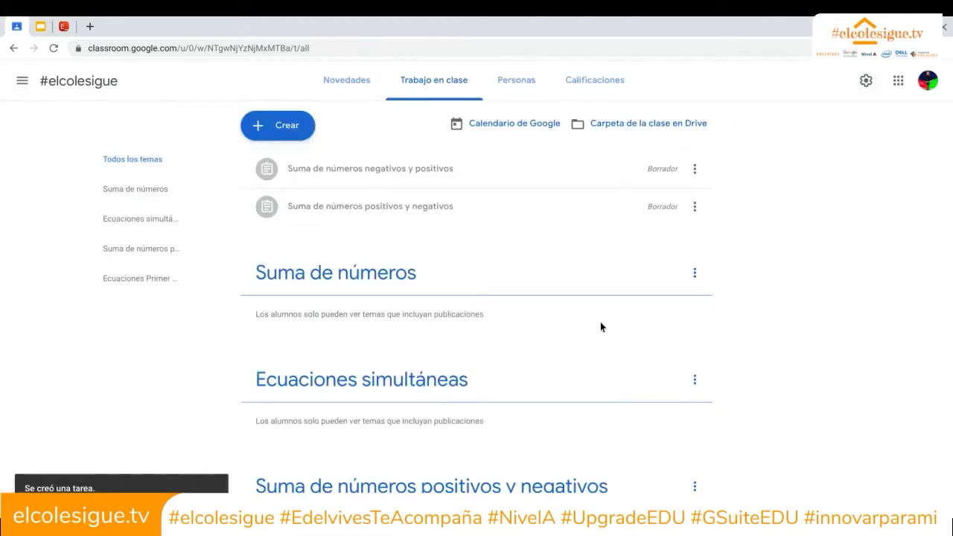
Check how the published assignment appears under the classwork topics and in the class stream
{"action": "scroll", "coordinate": [594, 323], "scroll_direction": "down", "scroll_amount": 2}
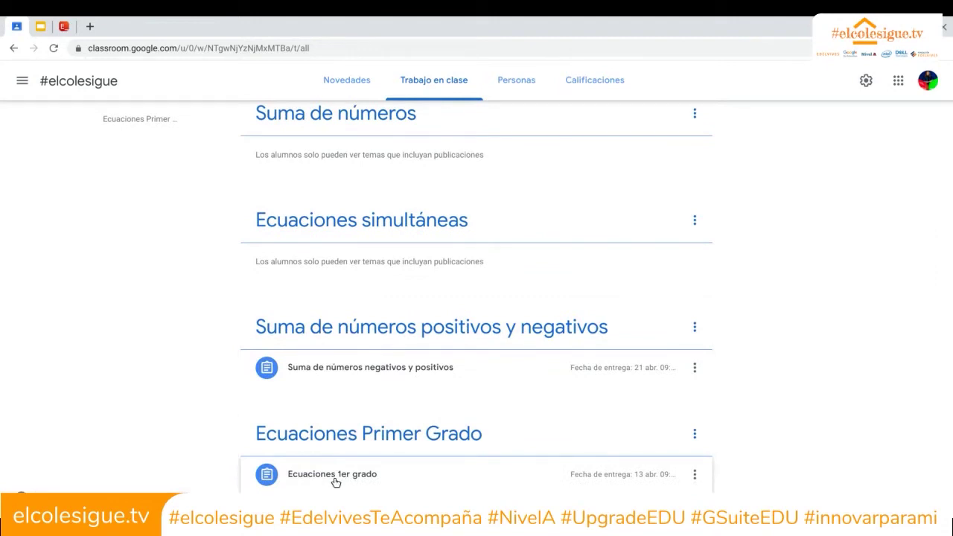
{"action": "scroll", "coordinate": [416, 210], "scroll_direction": "up", "scroll_amount": 2}
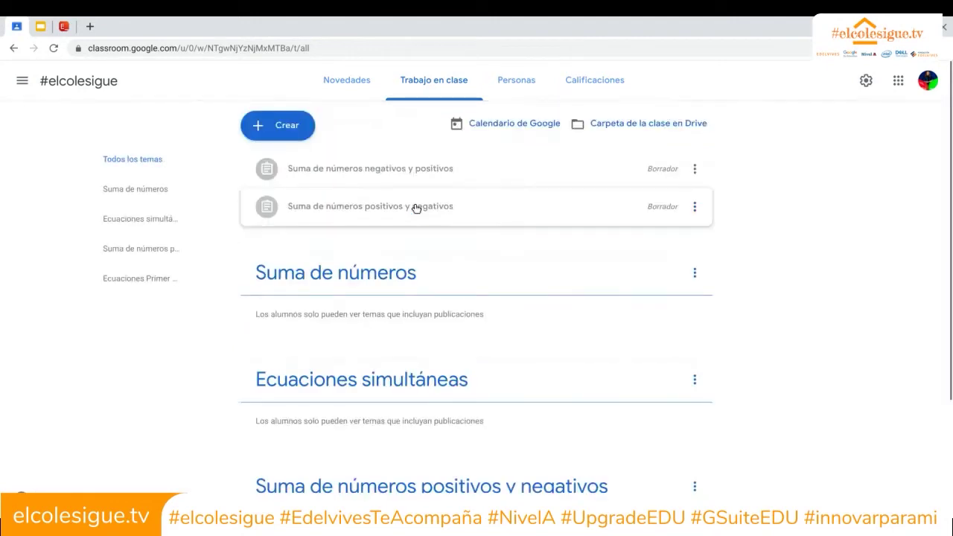
{"action": "left_click", "coordinate": [346, 80]}
{"action": "scroll", "coordinate": [506, 398], "scroll_direction": "down", "scroll_amount": 1}
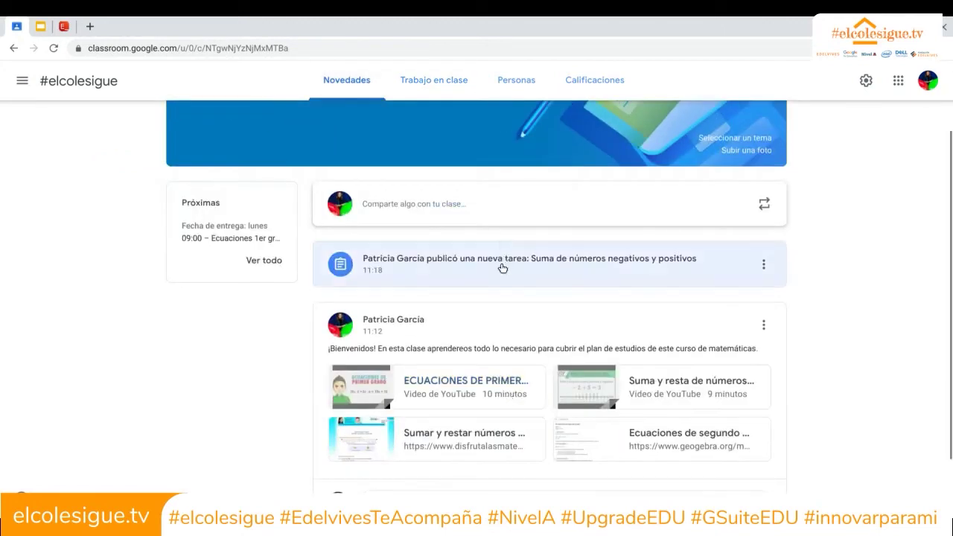
{"action": "left_click", "coordinate": [434, 80]}
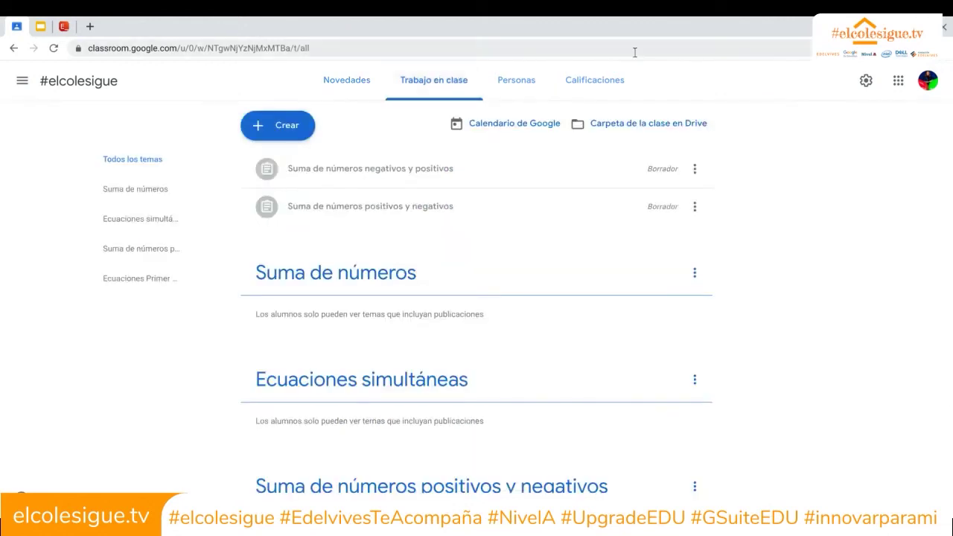
Review the class's list of teachers and students, including the options for inviting guardians
{"action": "left_click", "coordinate": [528, 81]}
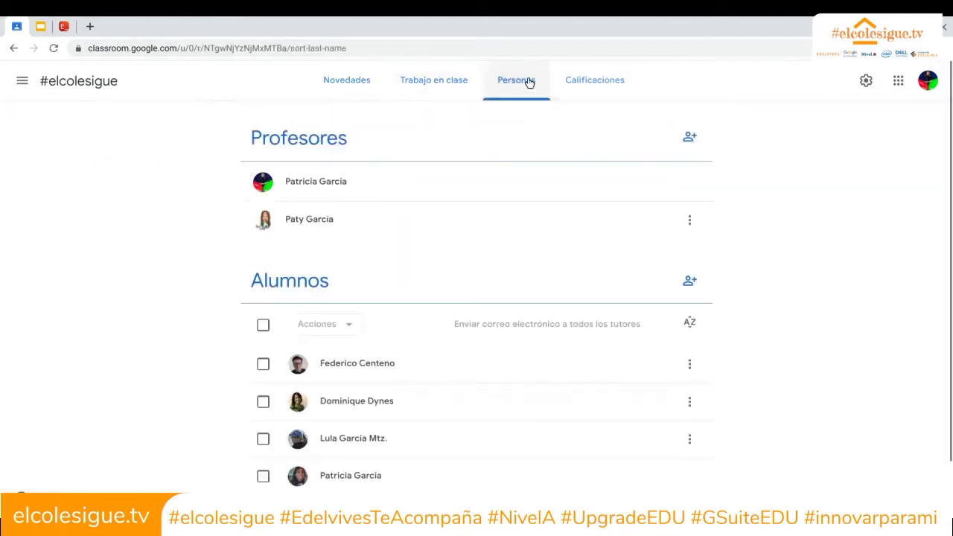
{"action": "scroll", "coordinate": [466, 385], "scroll_direction": "down", "scroll_amount": 1}
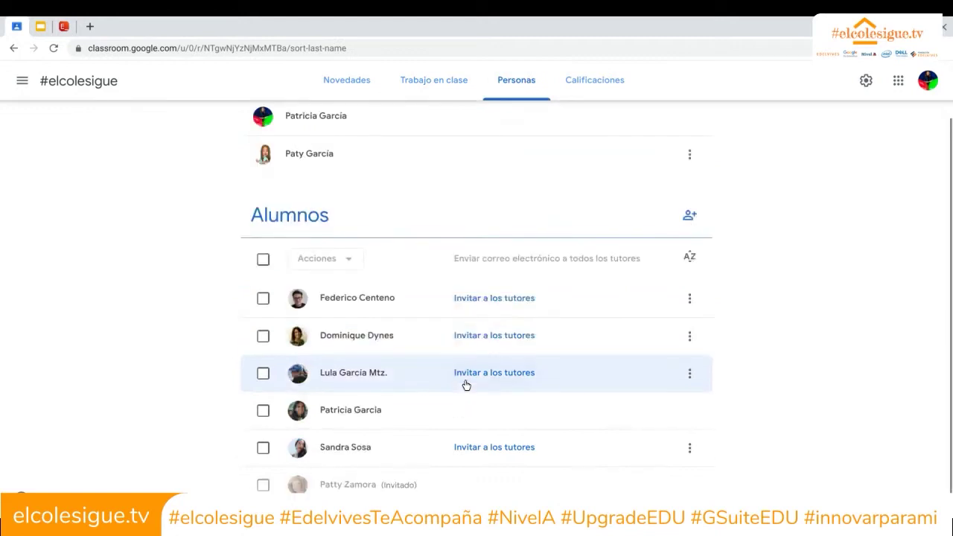
{"action": "scroll", "coordinate": [417, 366], "scroll_direction": "up", "scroll_amount": 1}
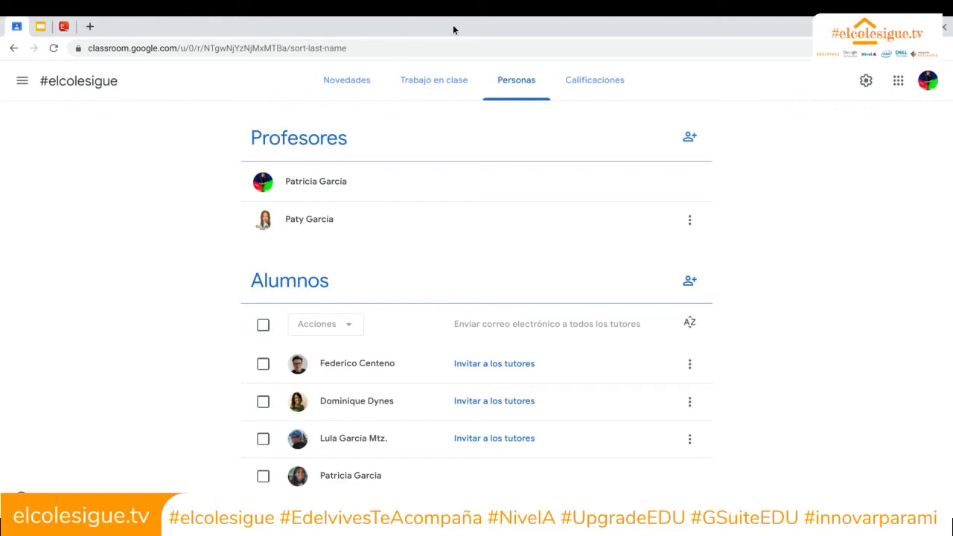
Open the student work for the "Ecuaciones 1er grado" assignment and view its options for copying or downloading grades
{"action": "left_click", "coordinate": [432, 84]}
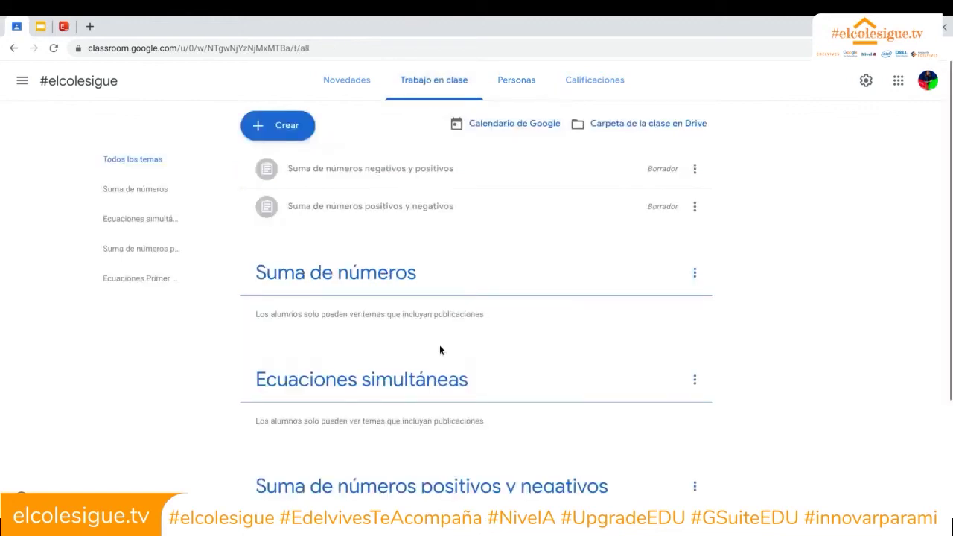
{"action": "scroll", "coordinate": [440, 350], "scroll_direction": "down", "scroll_amount": 2}
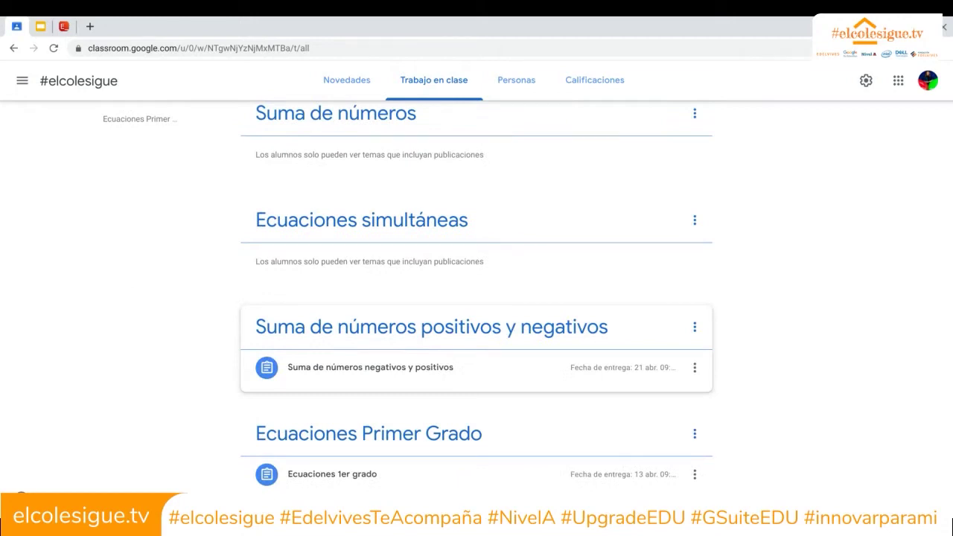
{"action": "left_click", "coordinate": [351, 477]}
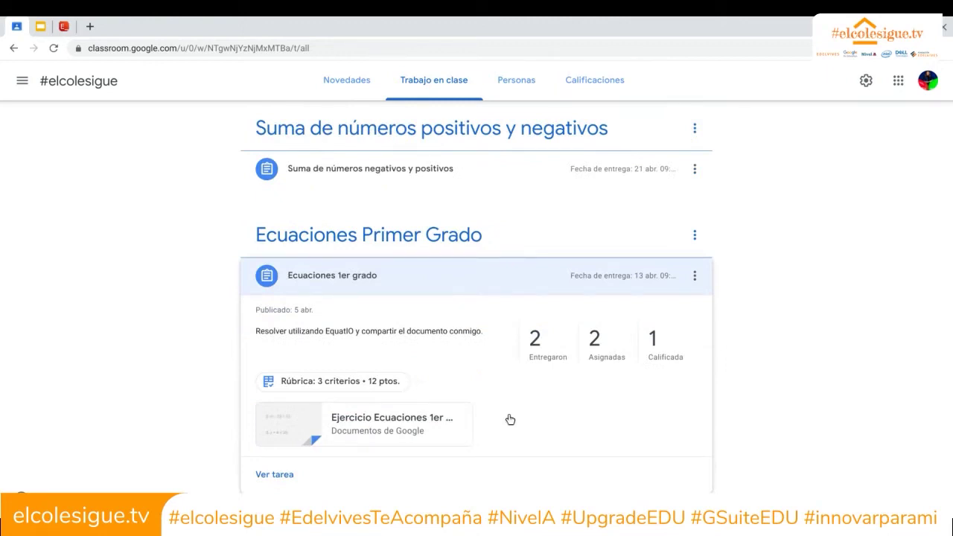
{"action": "left_click", "coordinate": [274, 475]}
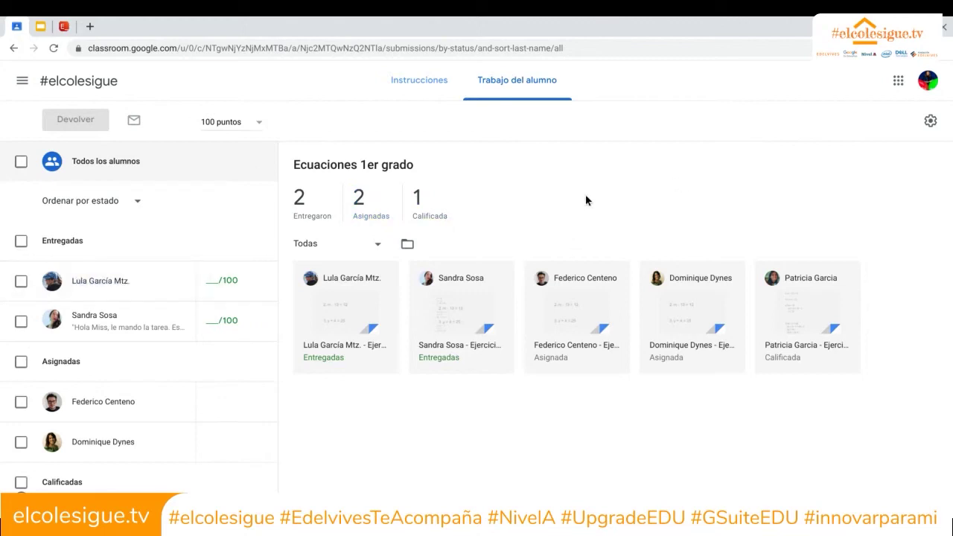
{"action": "left_click", "coordinate": [931, 121]}
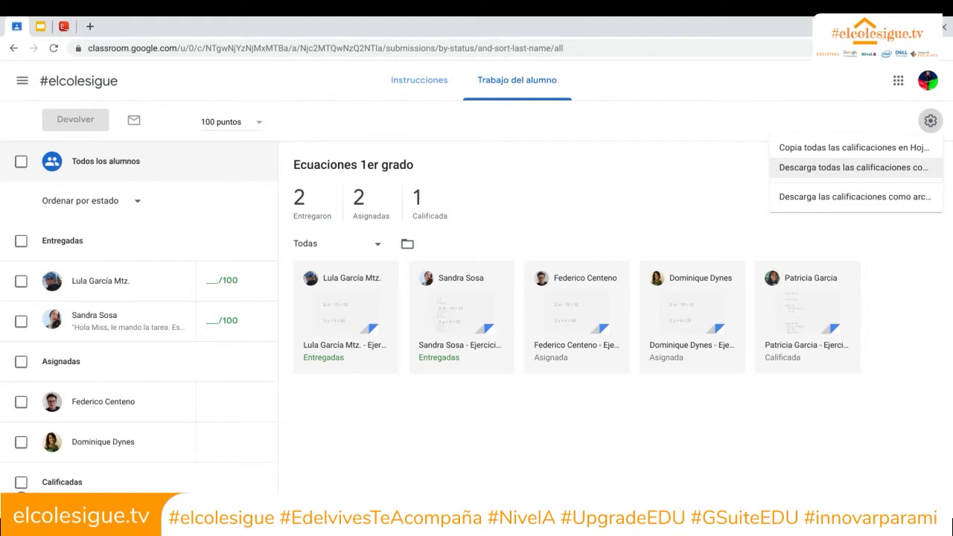
{"action": "left_click", "coordinate": [603, 194]}
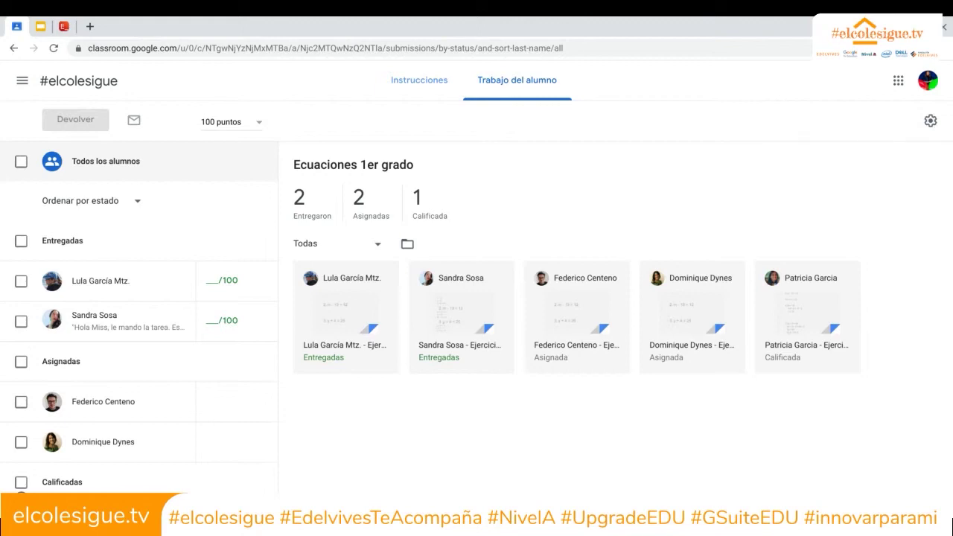
Open the second turned-in student document for "Ecuaciones 1er grado" and read through the solved equations
{"action": "left_click", "coordinate": [477, 295]}
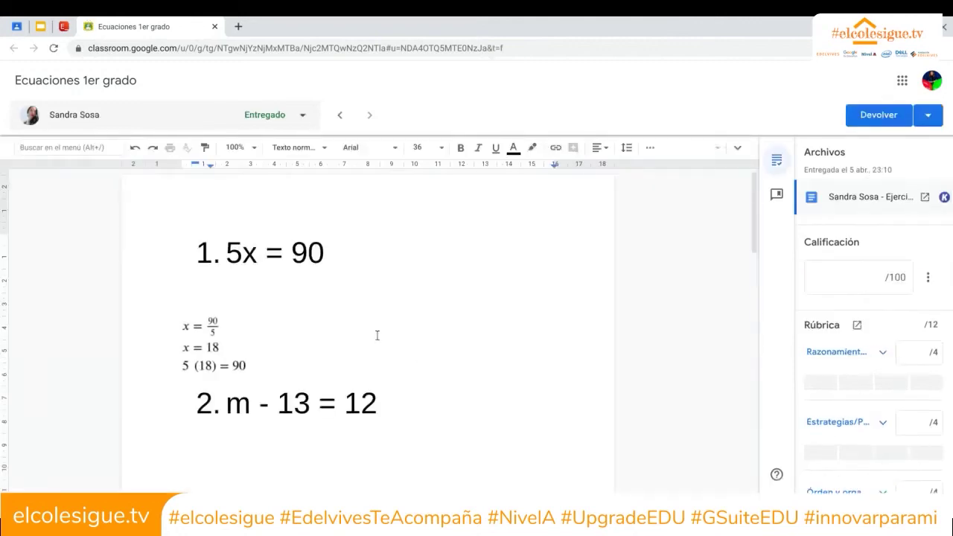
{"action": "scroll", "coordinate": [377, 336], "scroll_direction": "down", "scroll_amount": 2}
{"action": "scroll", "coordinate": [376, 336], "scroll_direction": "down", "scroll_amount": 1}
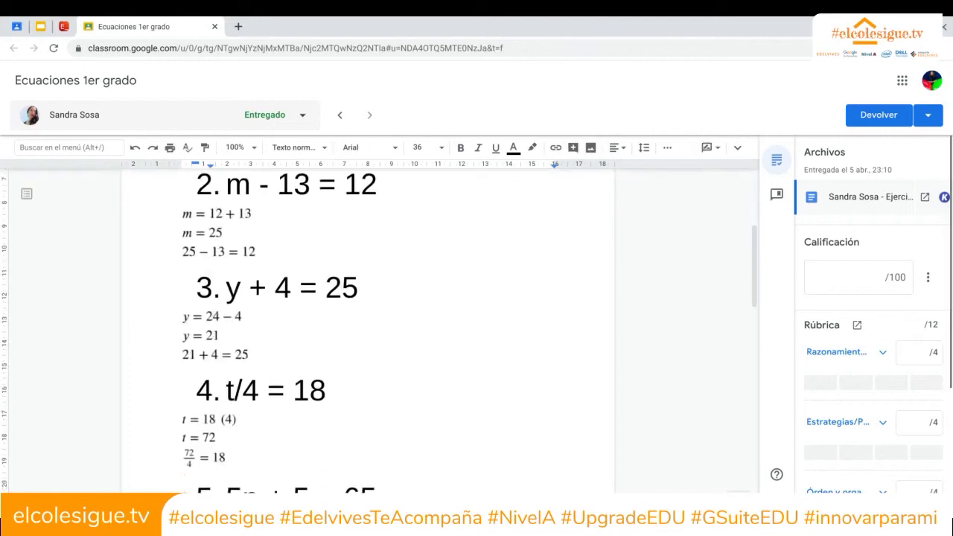